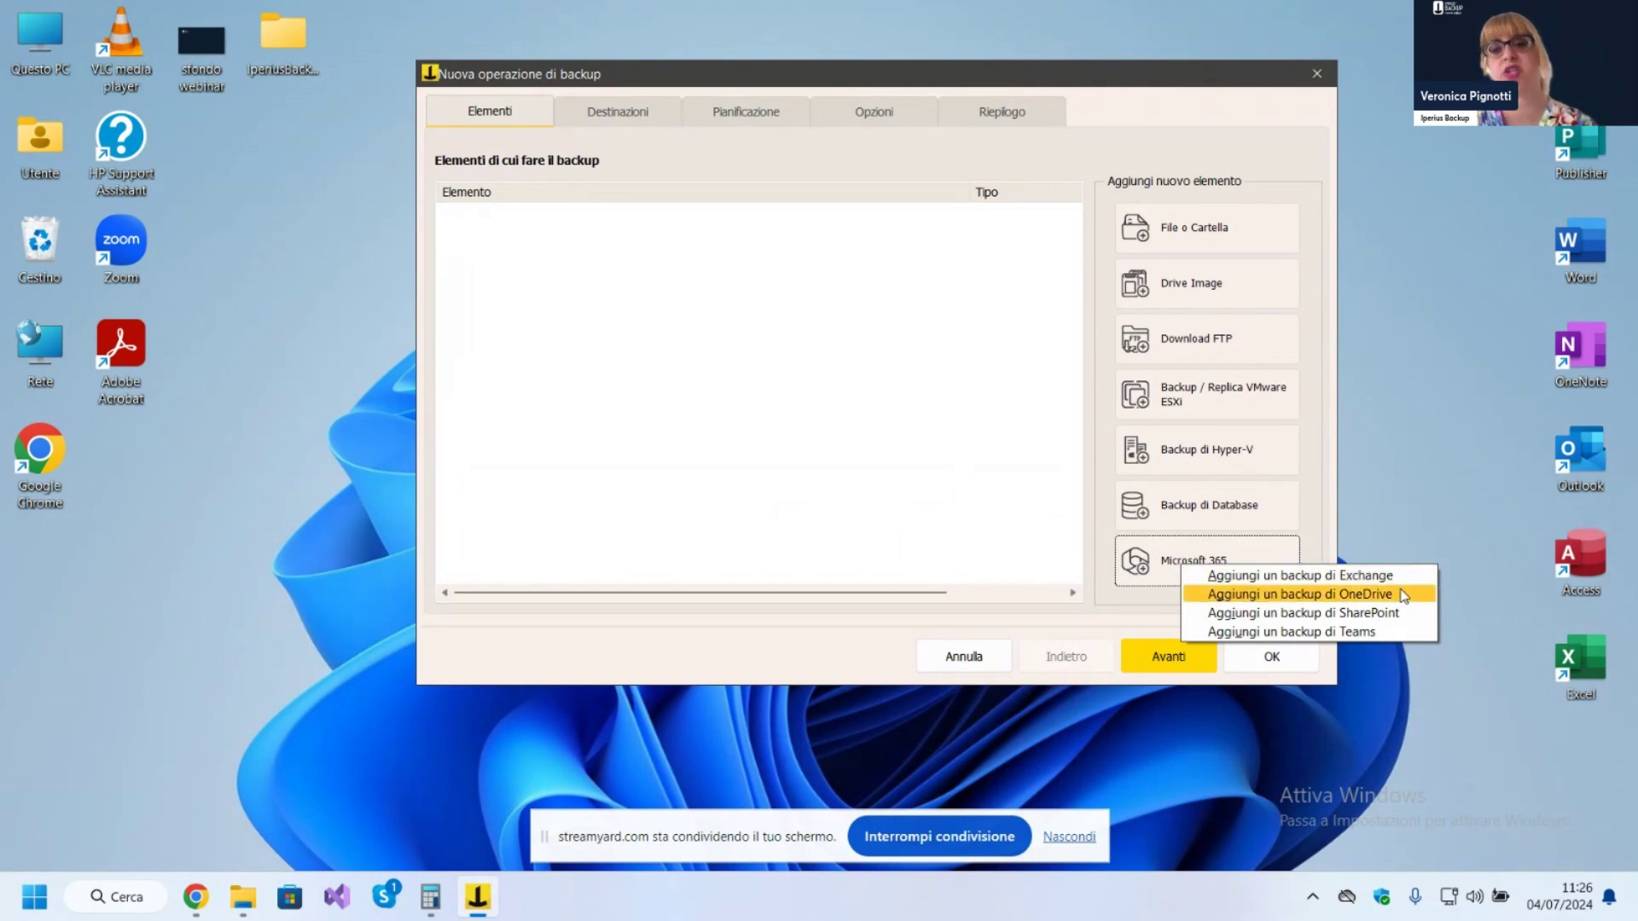
# - Add a OneDrive backup item and review the saved Microsoft 365 account's name, connection type and authentication parameters
pyautogui.click(1365, 594)
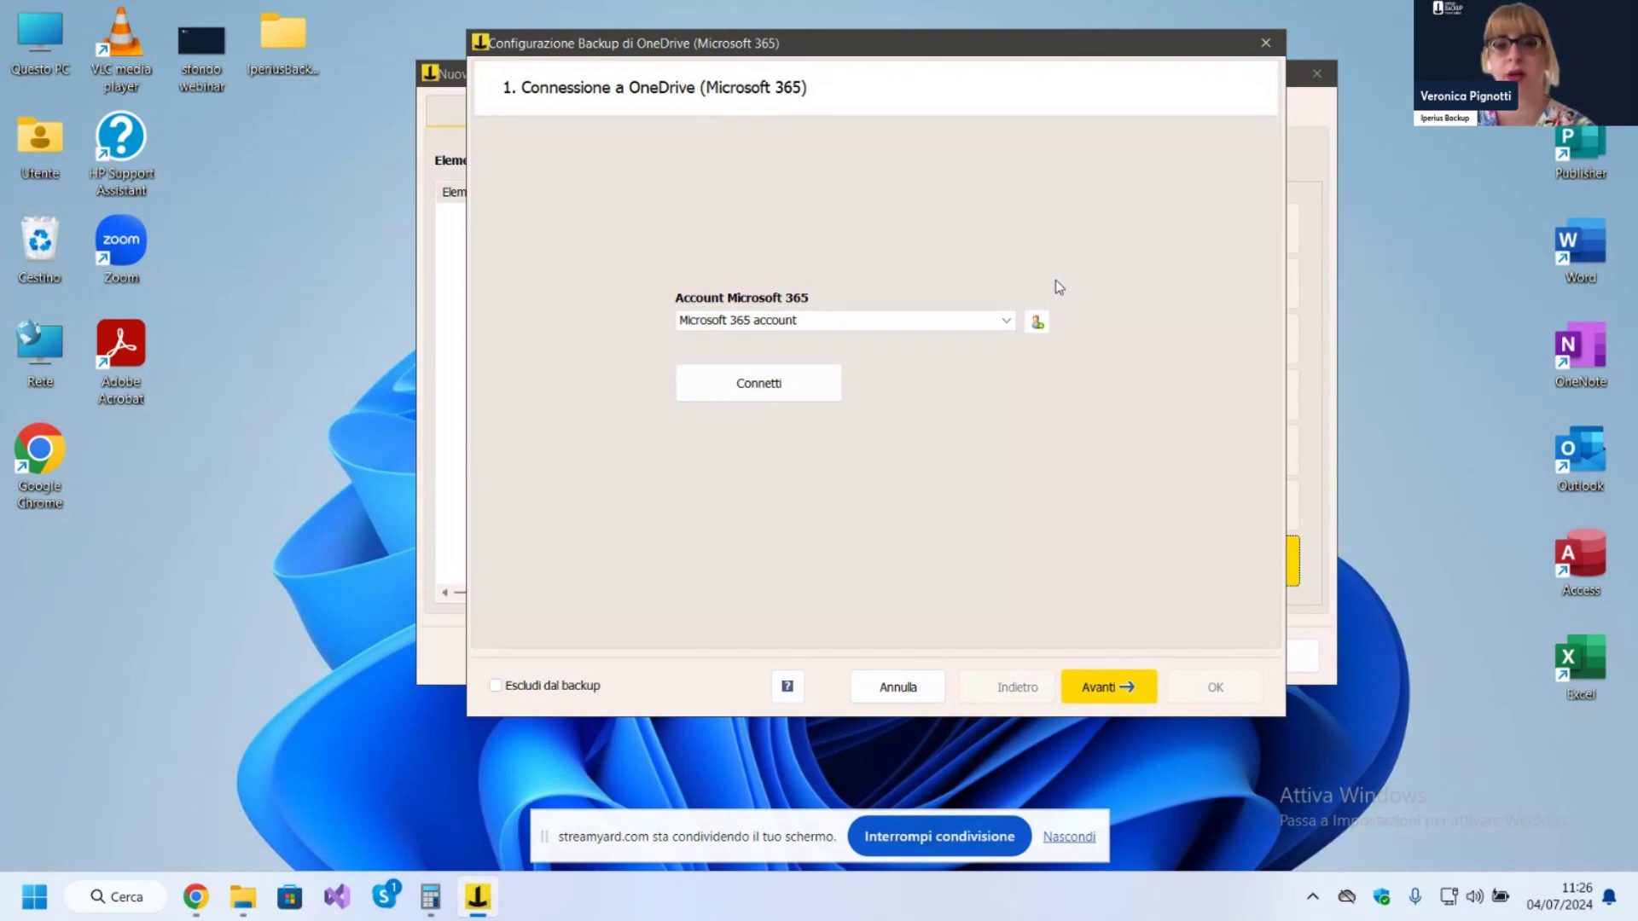
pyautogui.click(1036, 326)
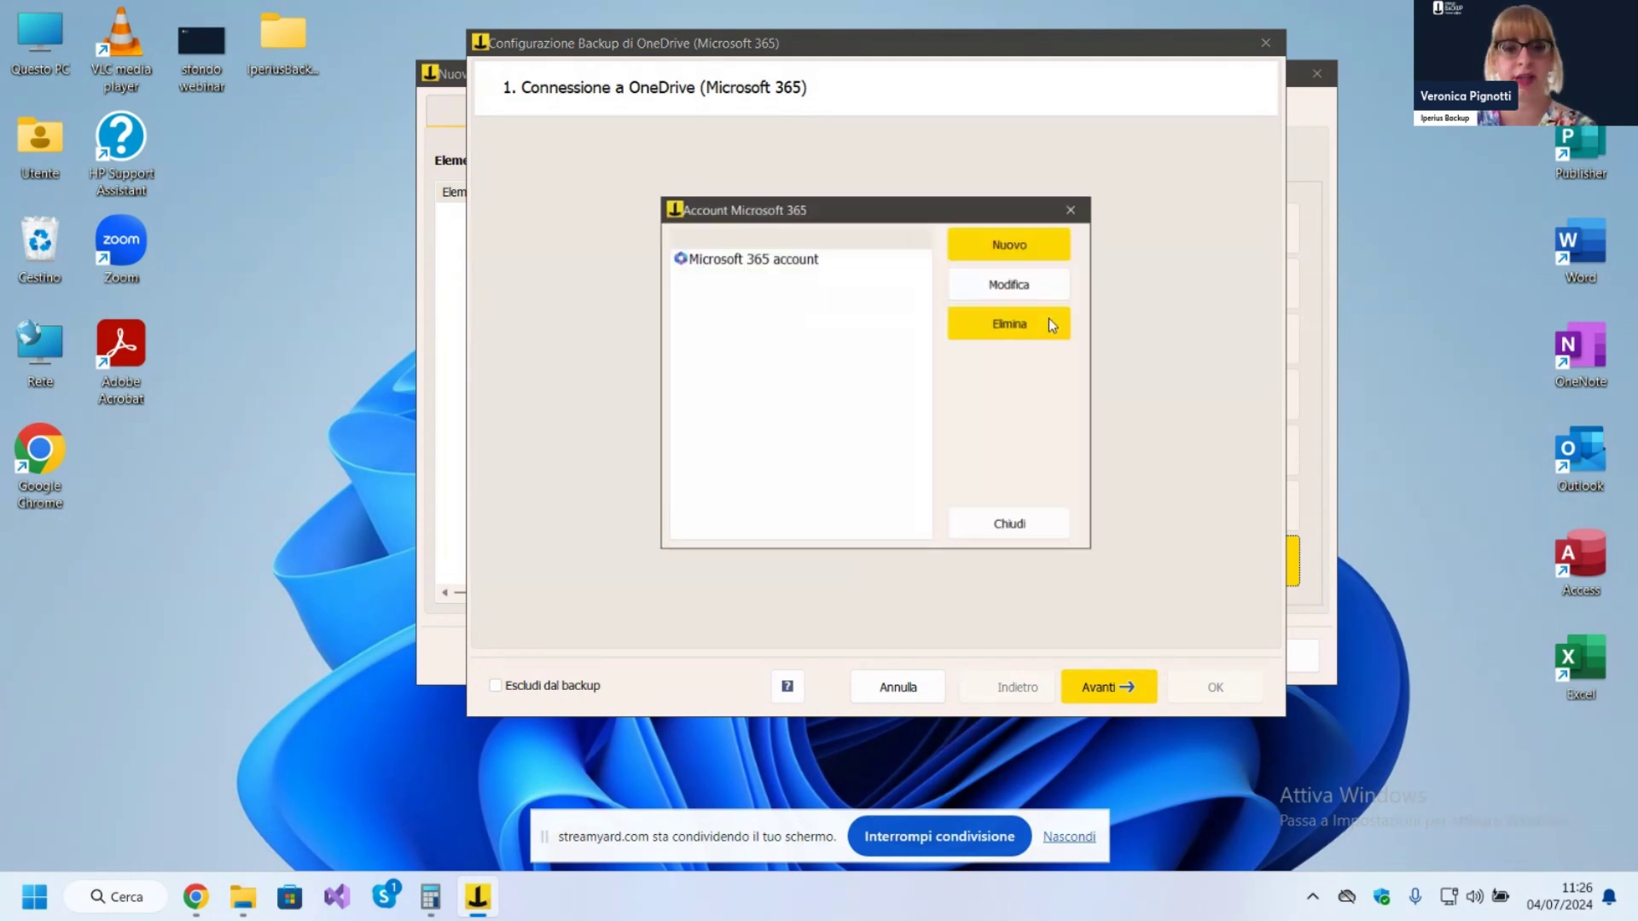
pyautogui.doubleClick(793, 260)
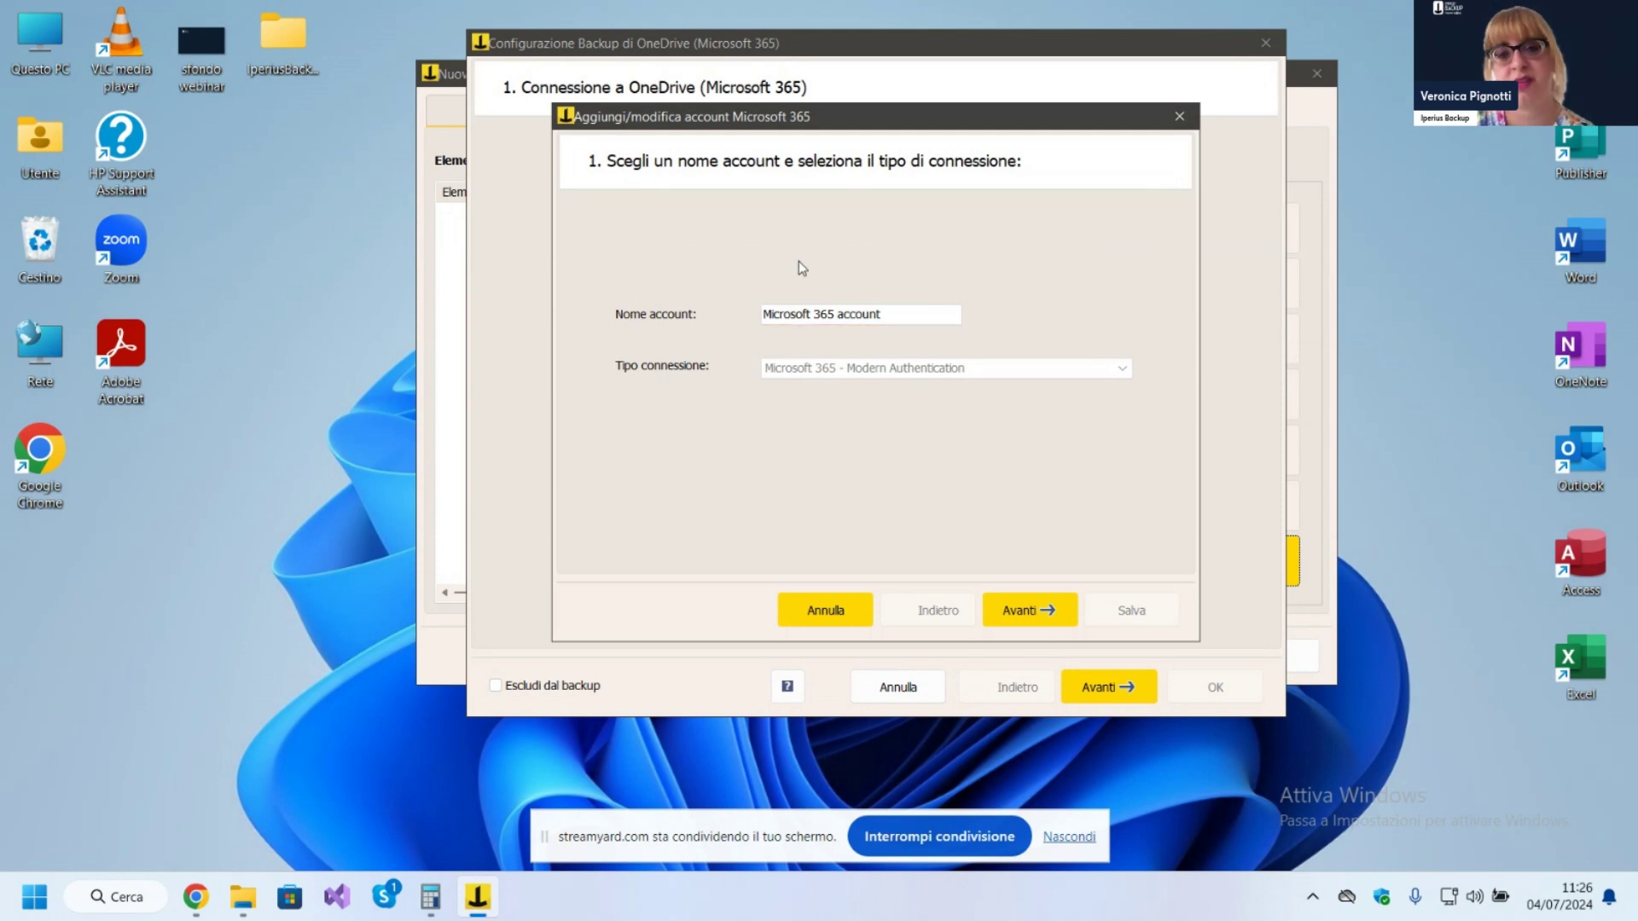
pyautogui.moveTo(923, 117); pyautogui.dragTo(1303, 114)
pyautogui.click(1365, 600)
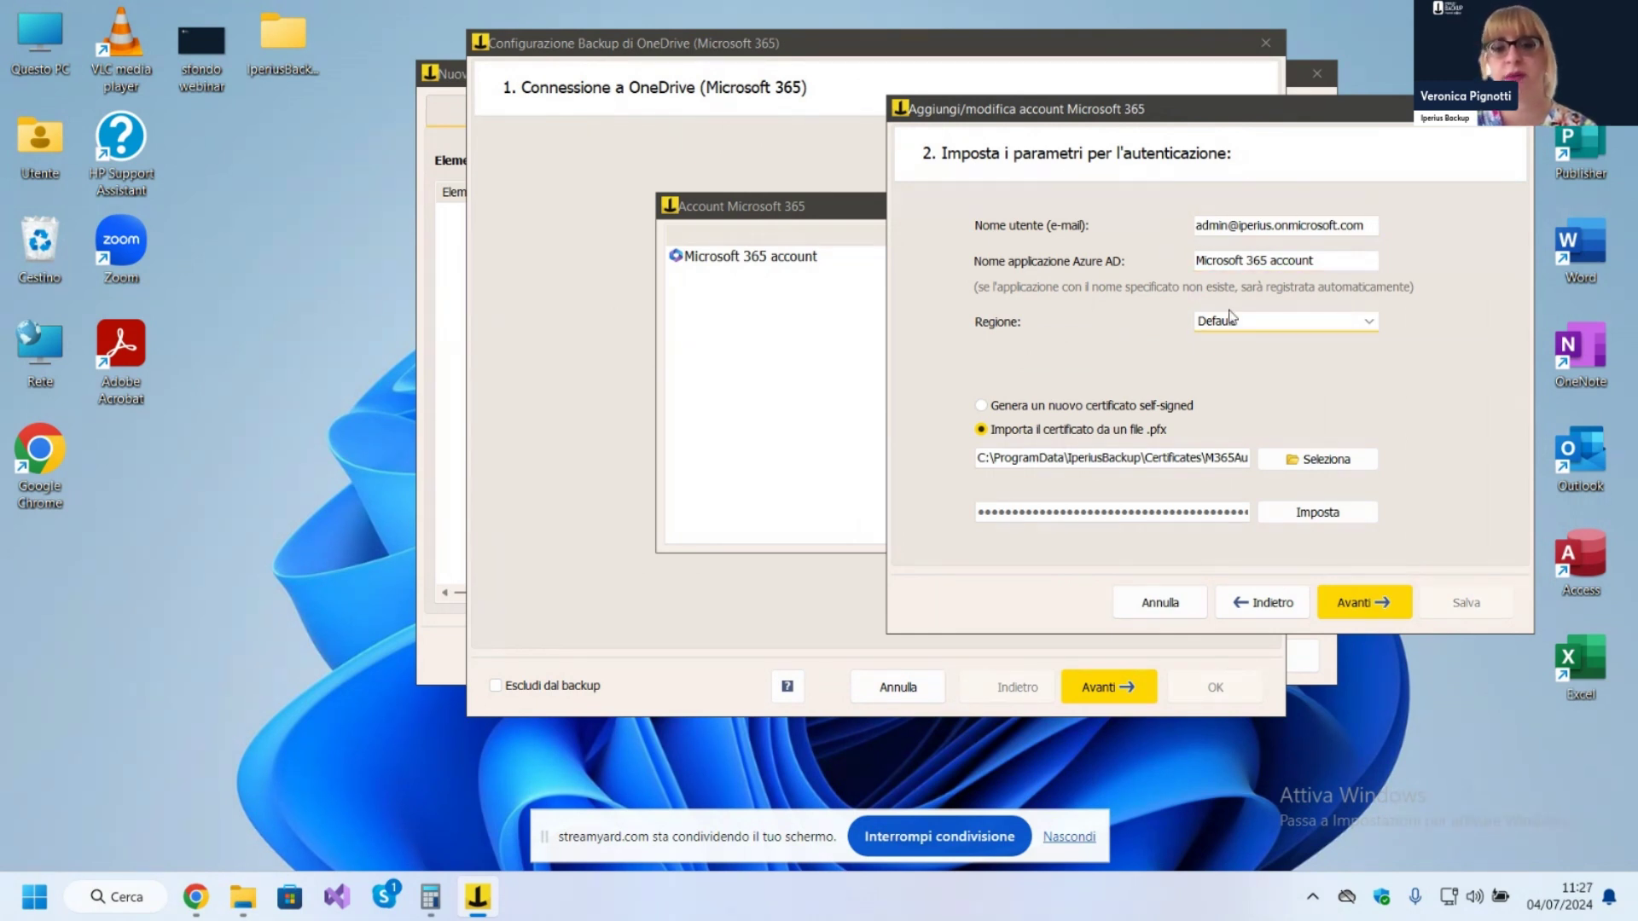
pyautogui.moveTo(1217, 122); pyautogui.dragTo(1216, 79)
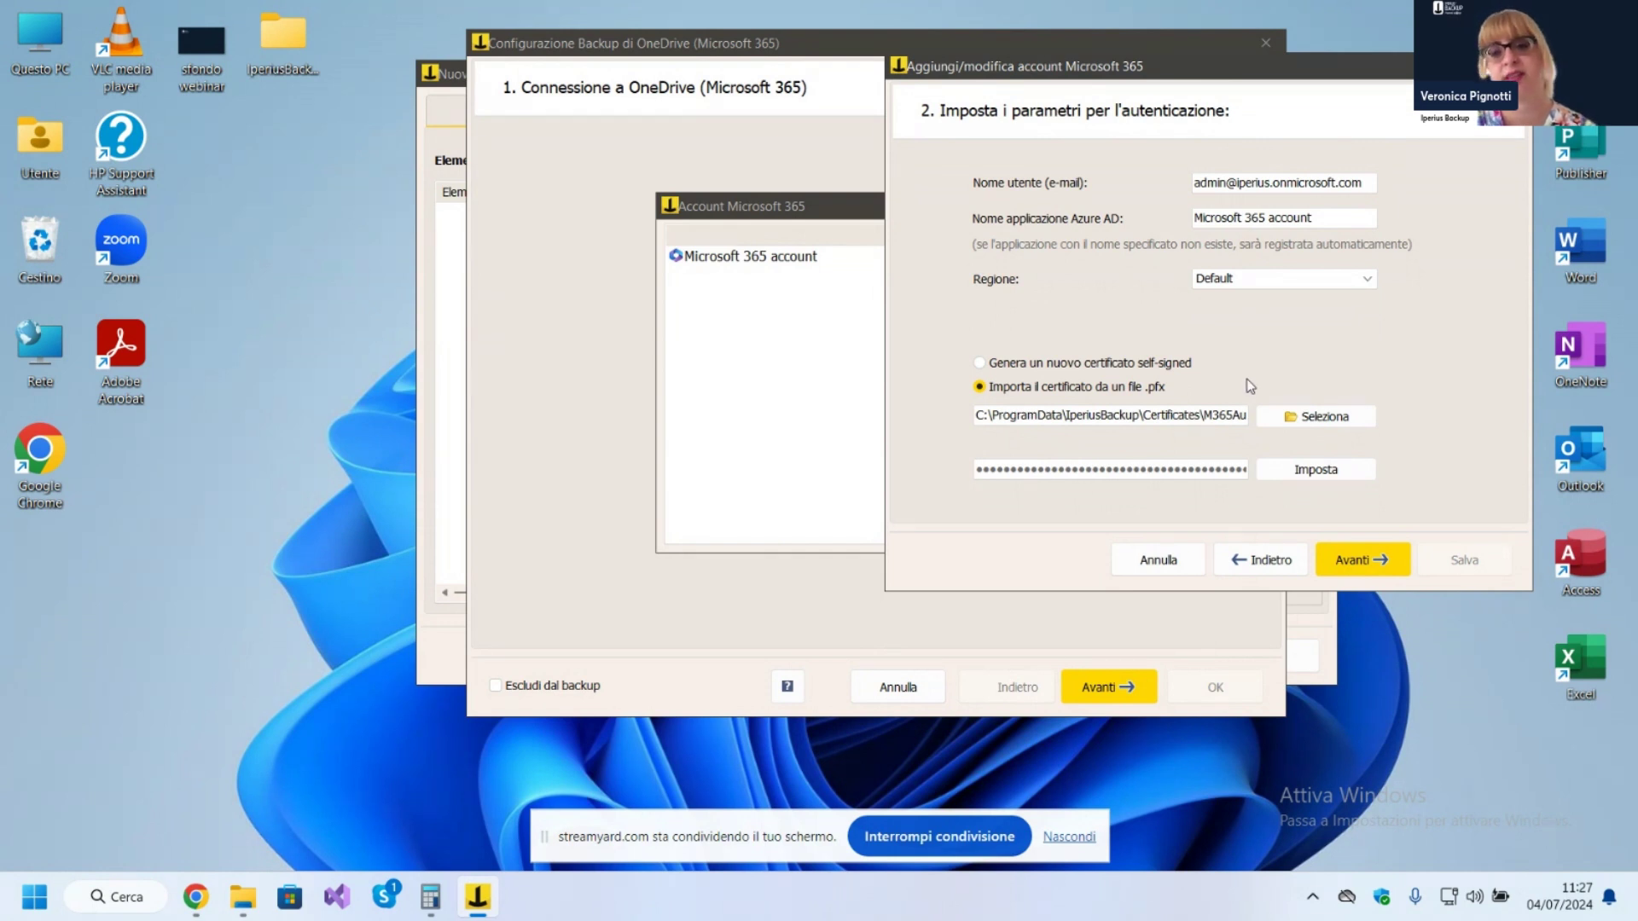
pyautogui.moveTo(1329, 70); pyautogui.dragTo(1196, 89)
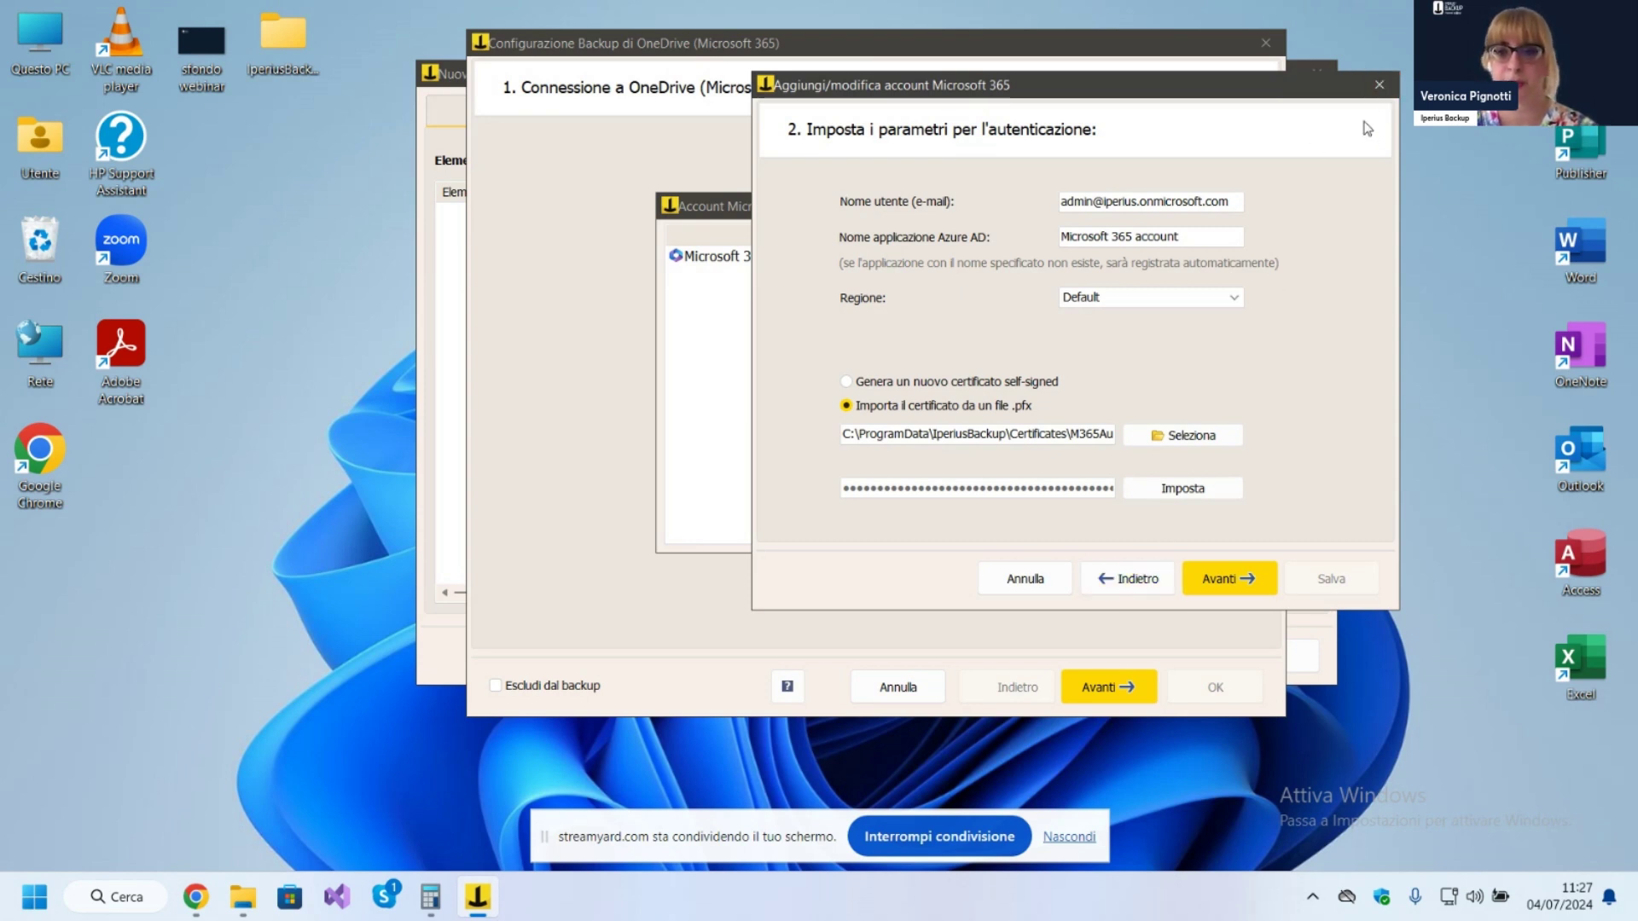
pyautogui.click(1396, 99)
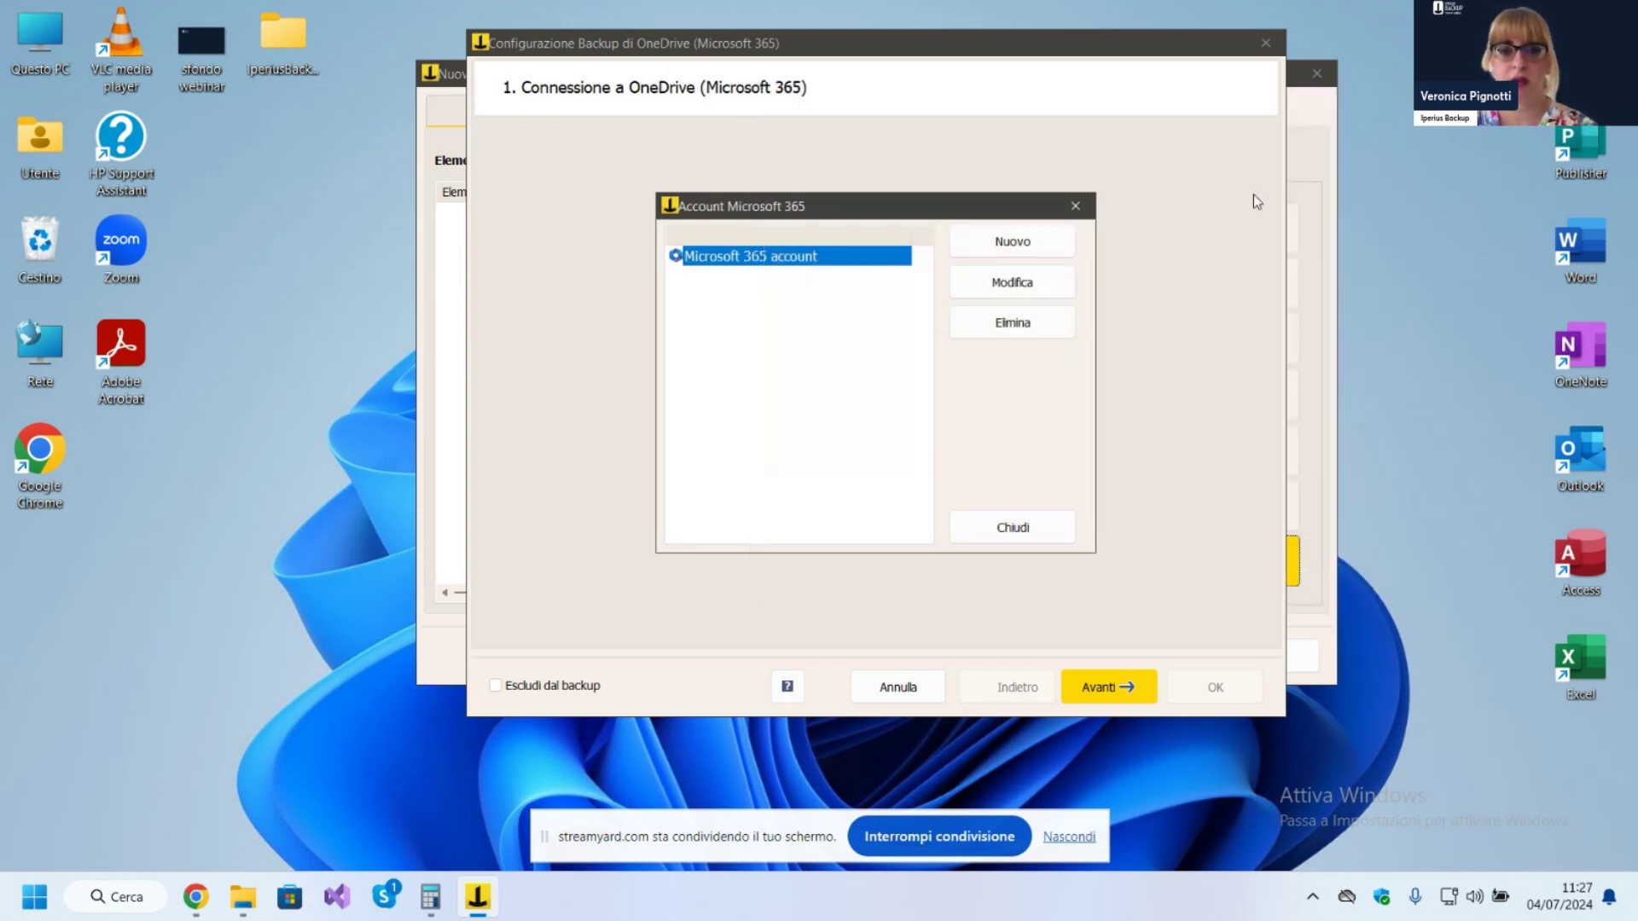
pyautogui.click(909, 394)
pyautogui.click(1027, 537)
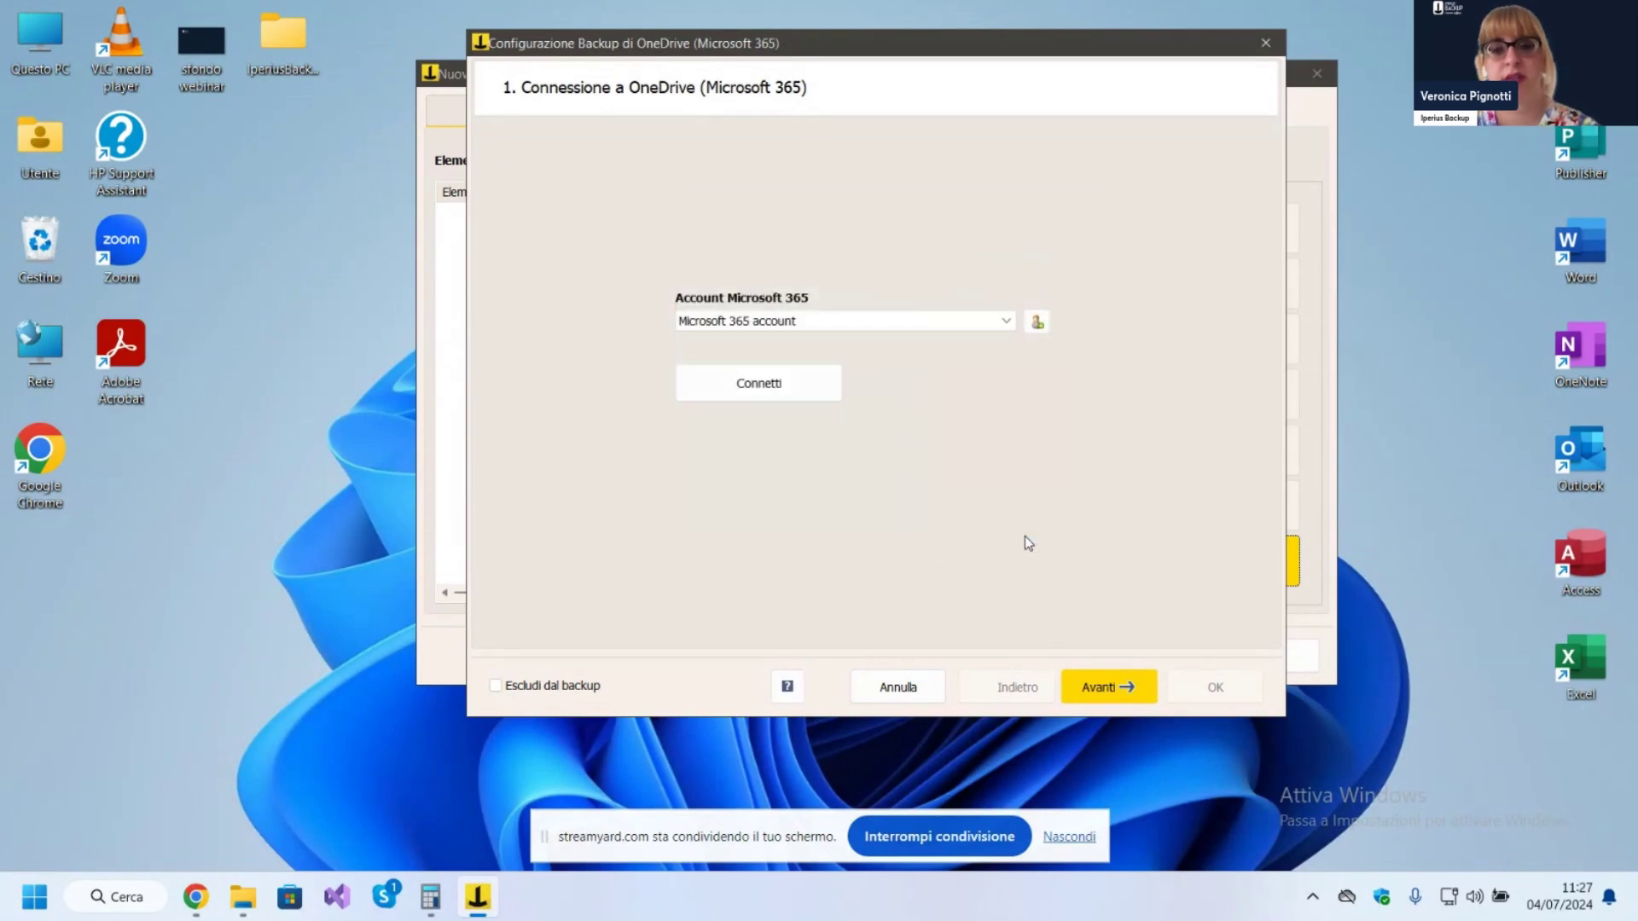
# - Connect to OneDrive with the Microsoft 365 account and select only the last listed user account for backup
pyautogui.click(792, 391)
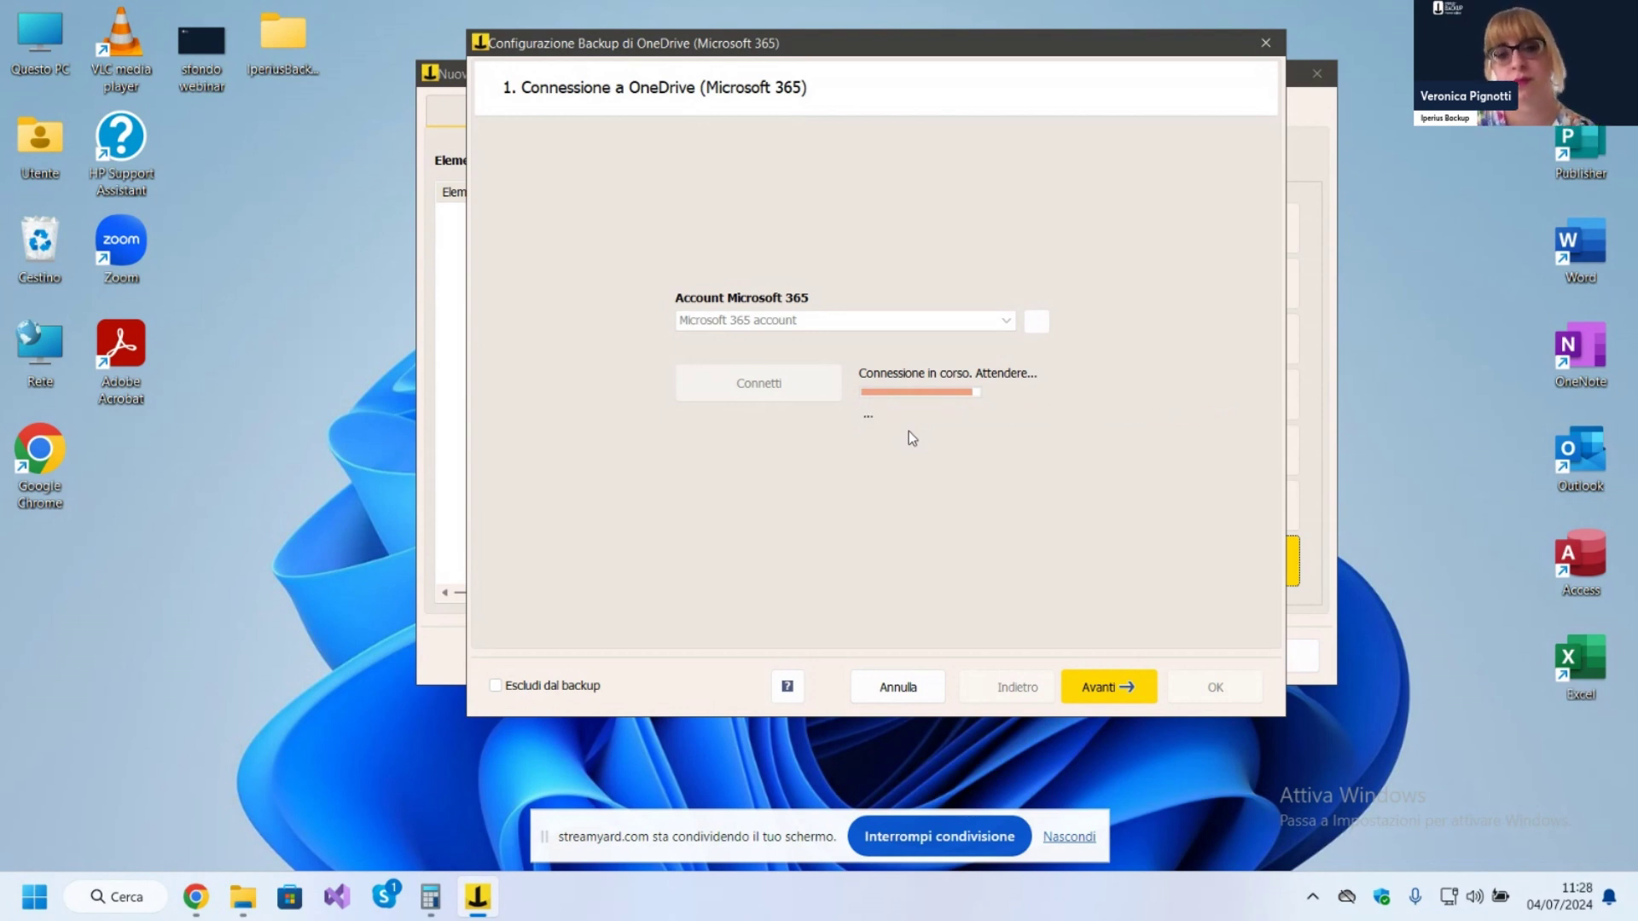
pyautogui.click(1117, 686)
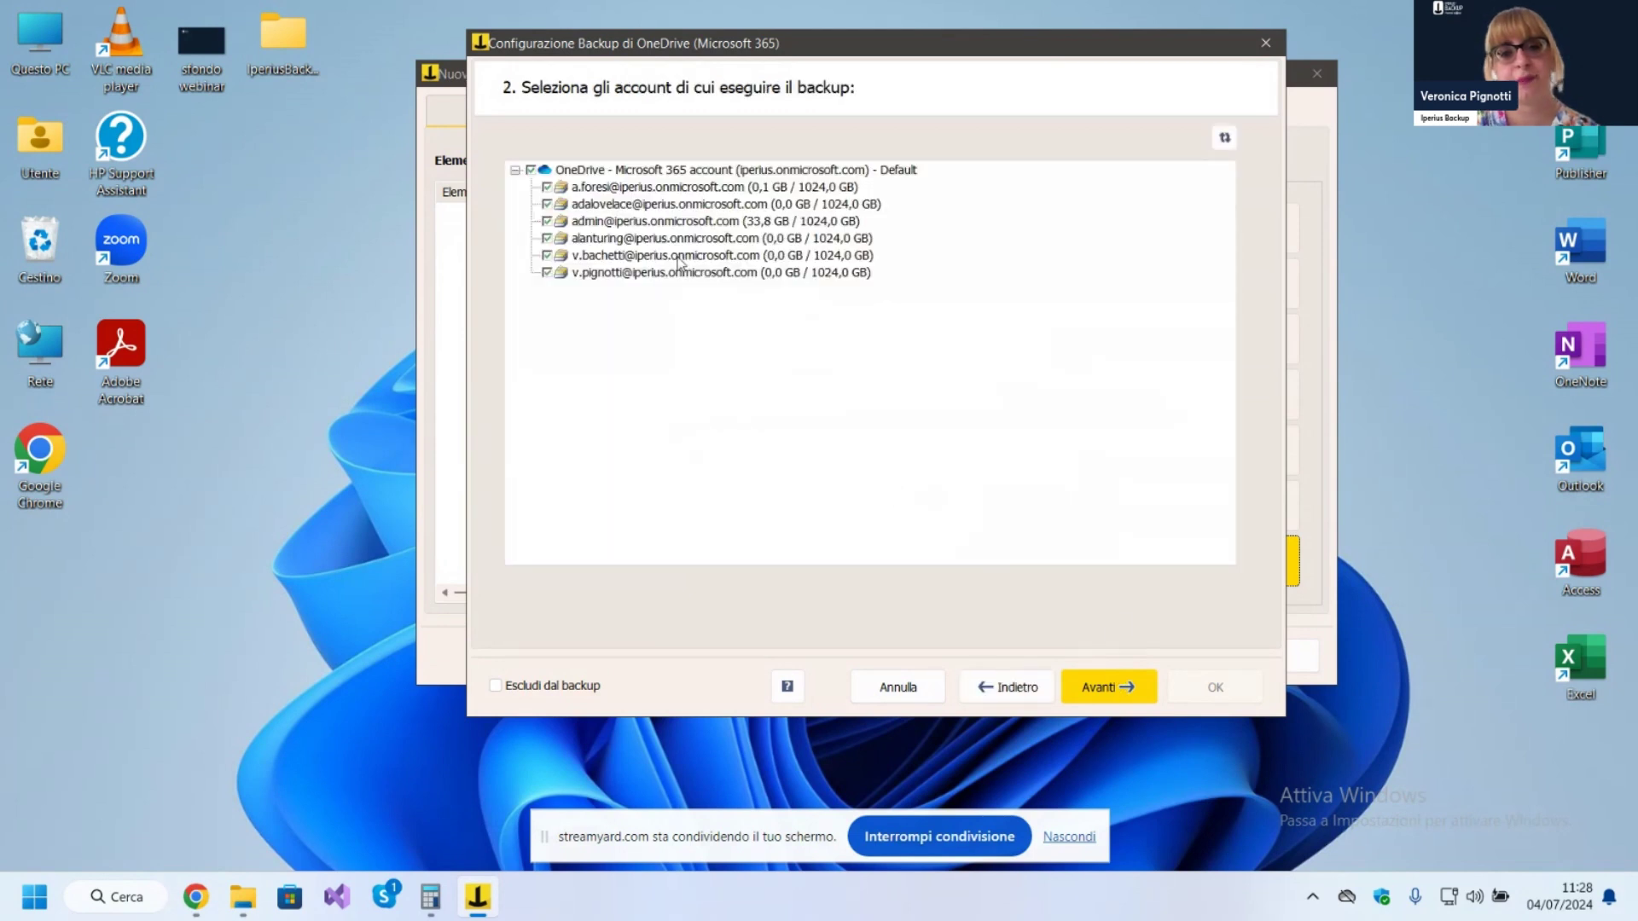
pyautogui.click(531, 171)
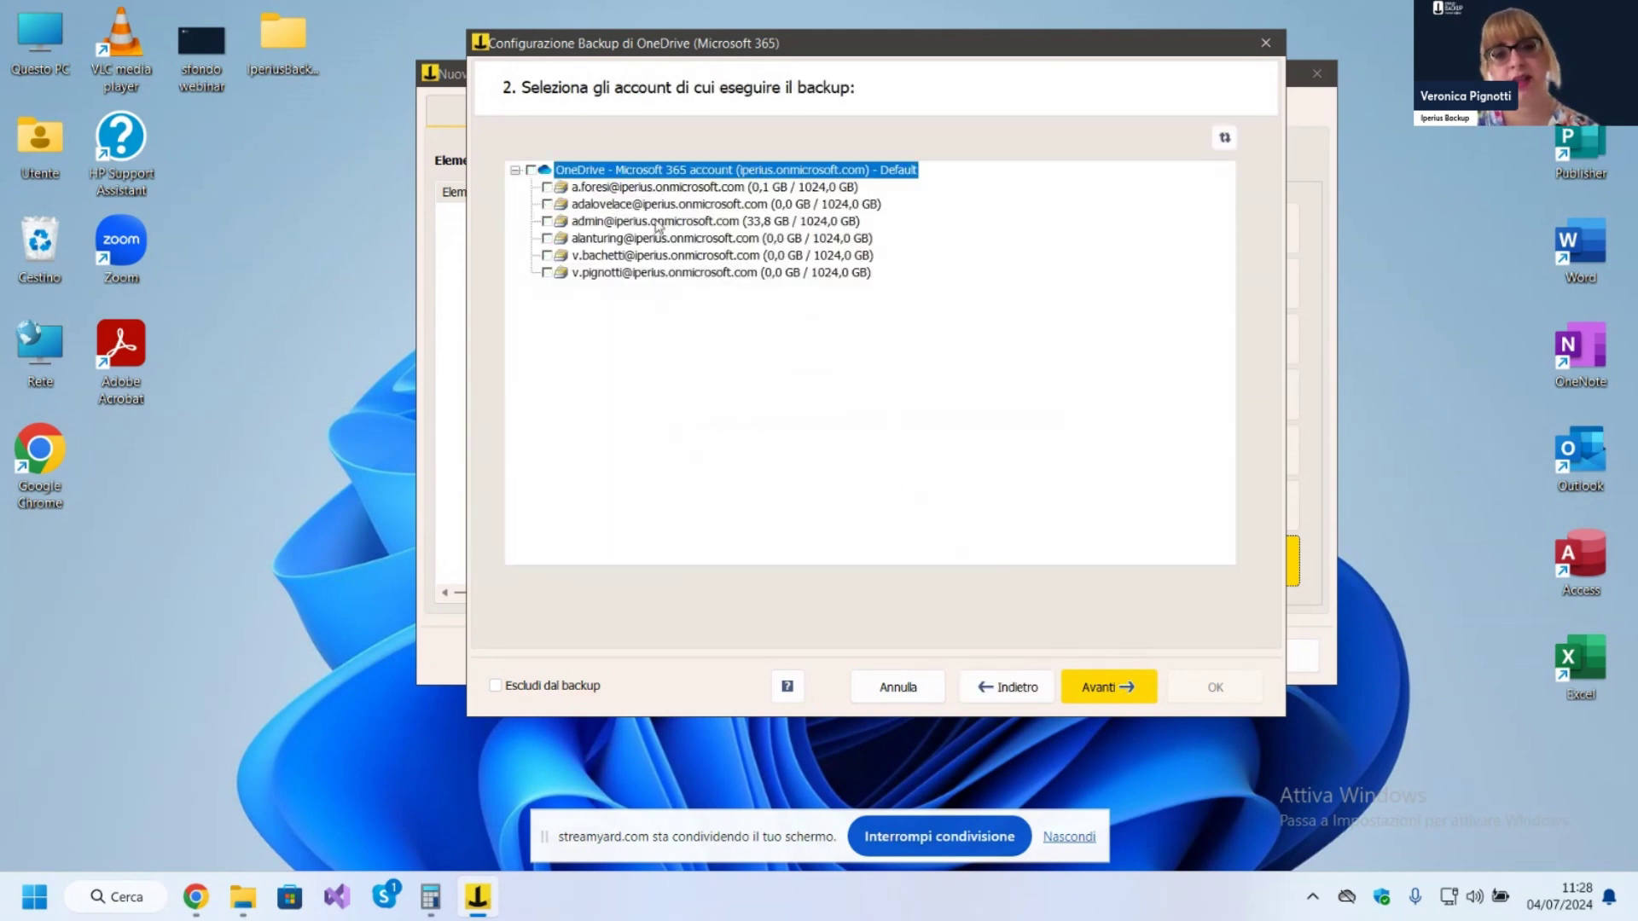
pyautogui.click(548, 273)
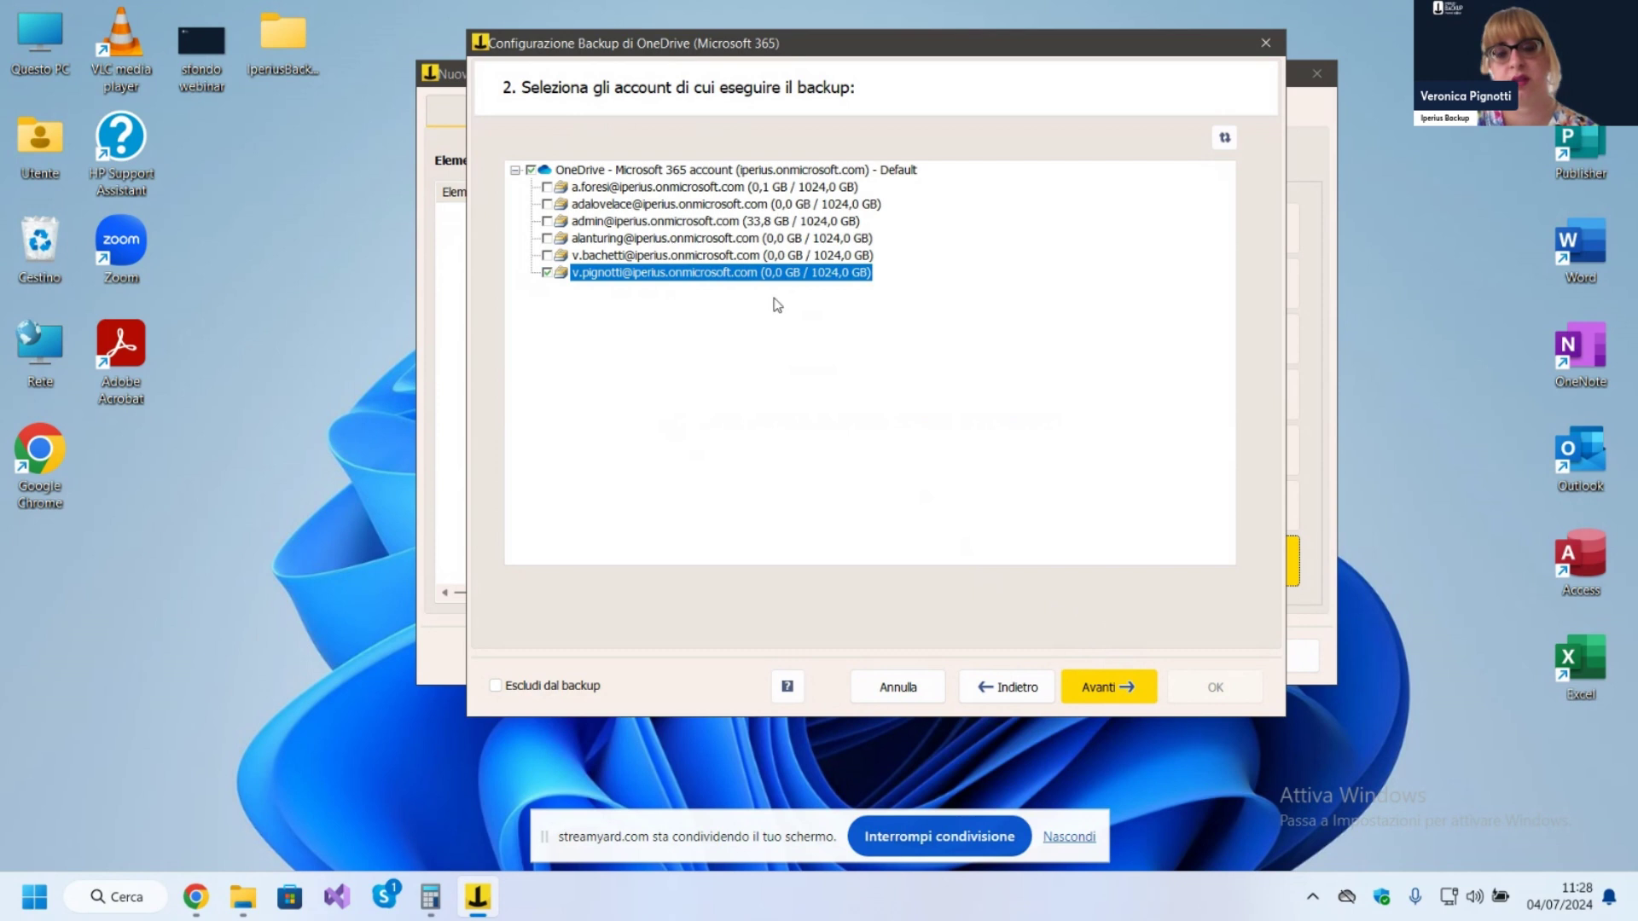
pyautogui.click(1119, 693)
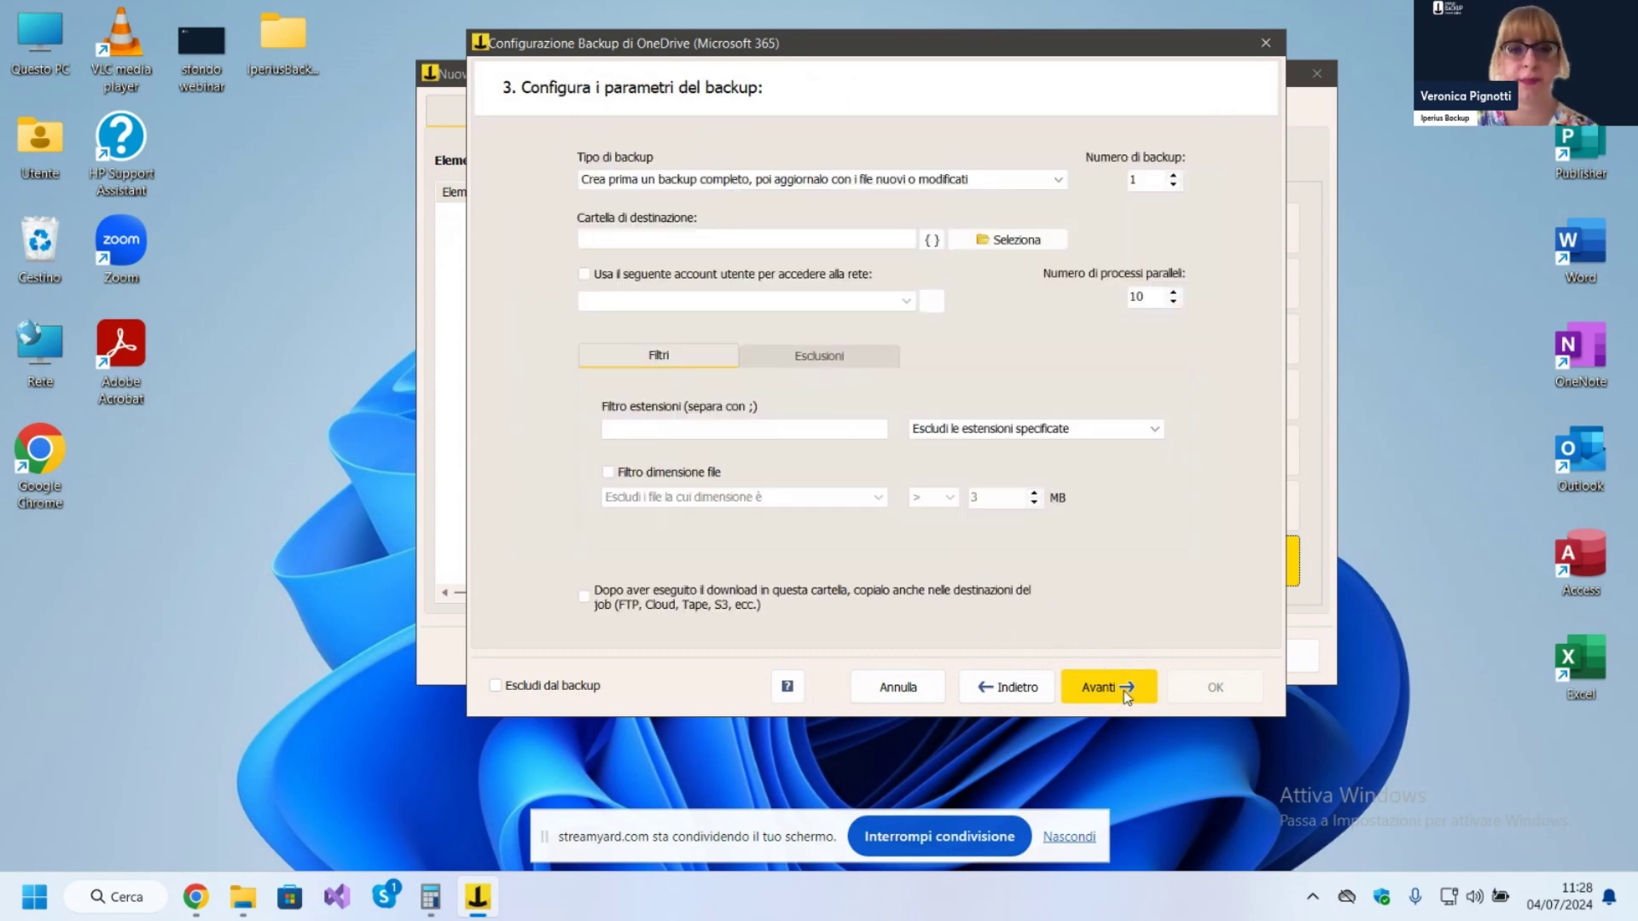
# - Choose the backup type "Crea prima un backup completo, poi aggiornalo con i file nuovi o modificati"
pyautogui.moveTo(1173, 56); pyautogui.dragTo(1153, 73)
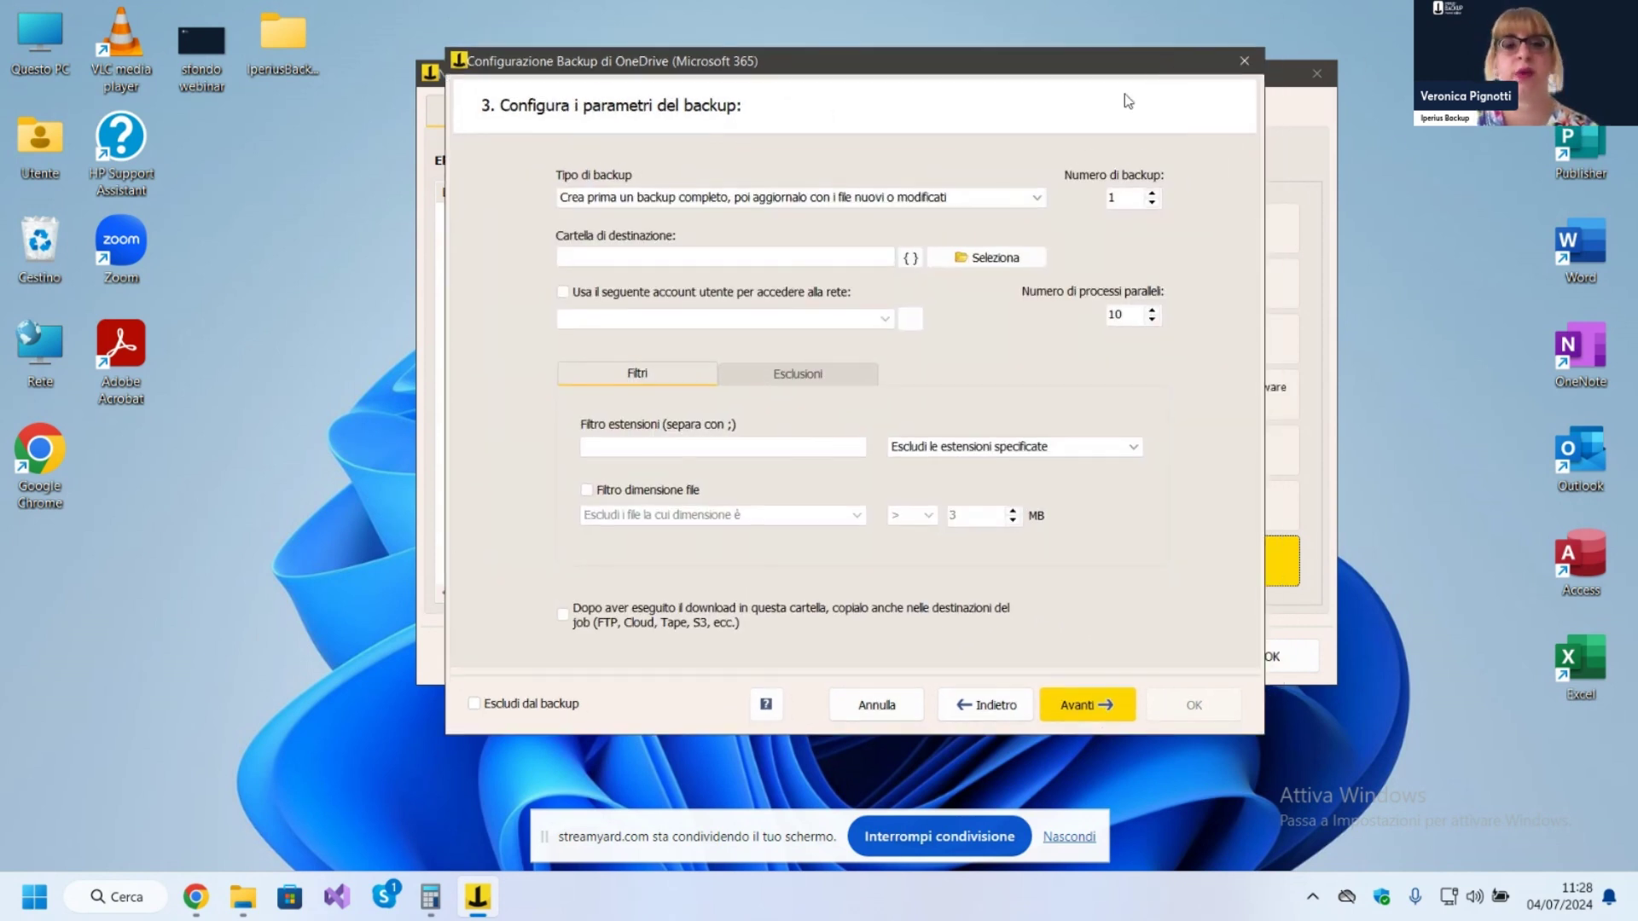
pyautogui.click(1031, 199)
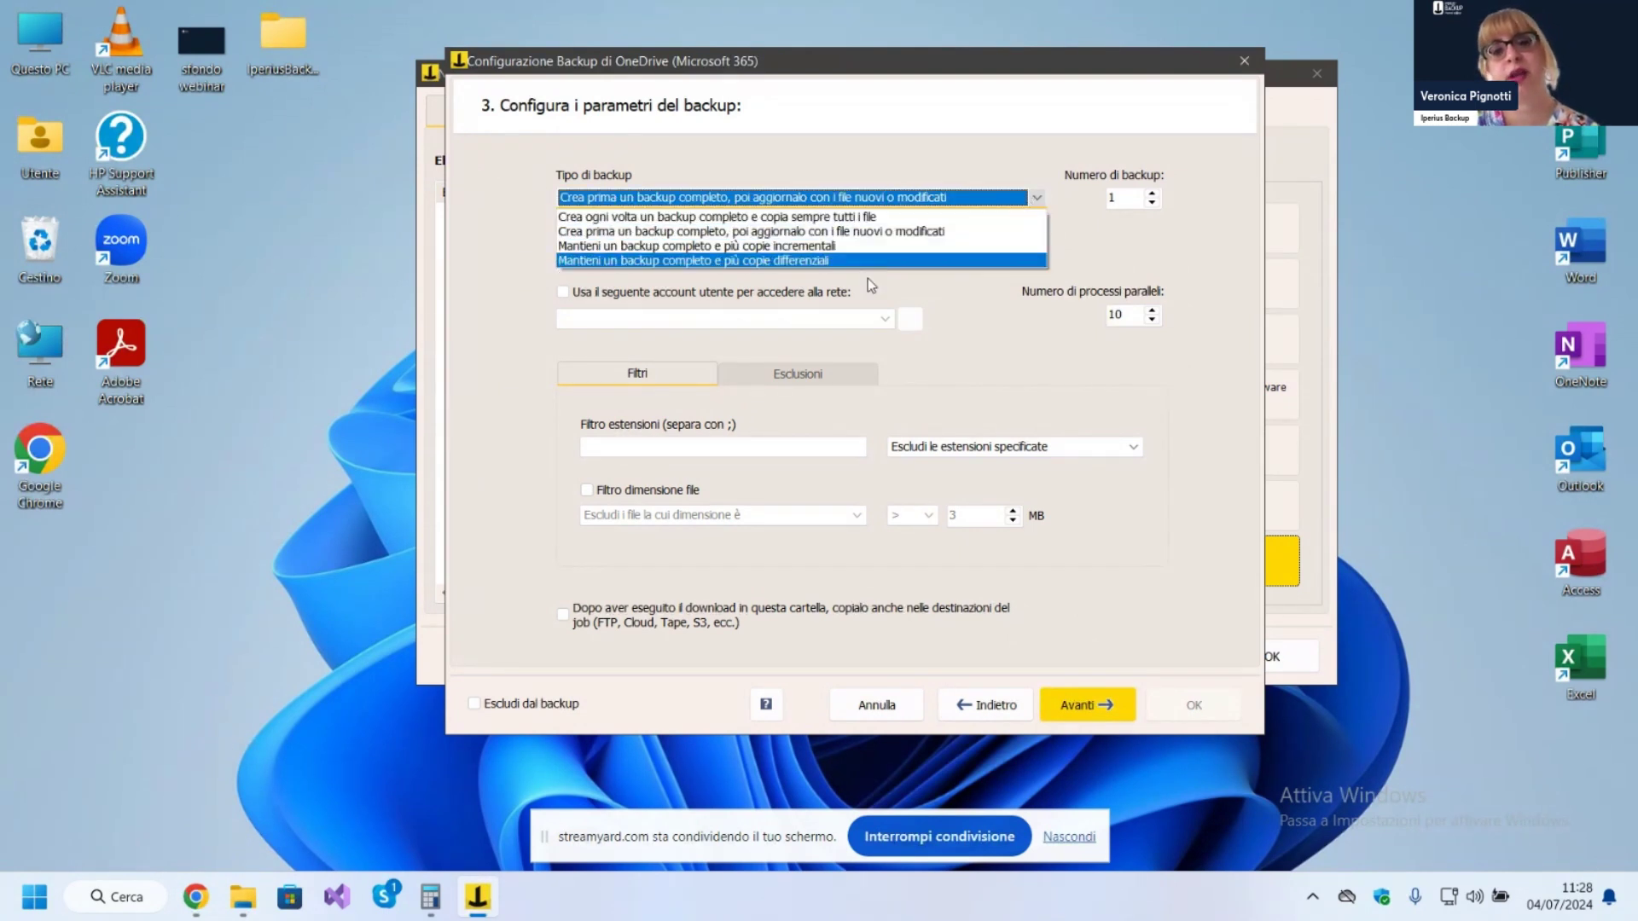
pyautogui.click(904, 232)
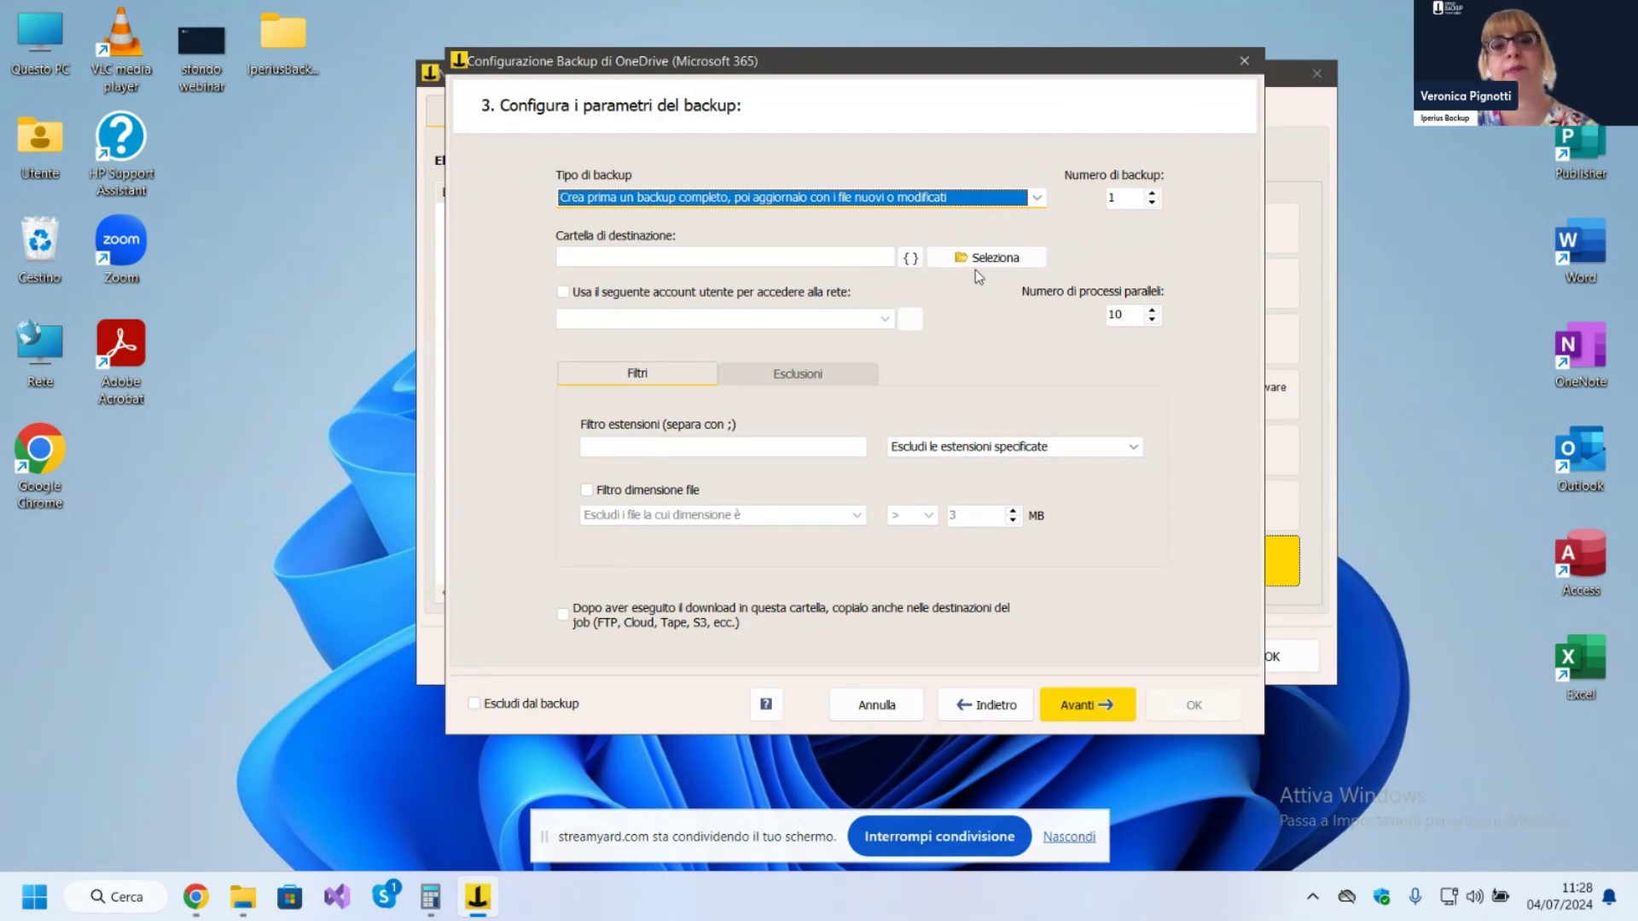
# - Set the OneDrive backup's destination folder to IperiusBackupDestinationFolder on the Desktop
pyautogui.click(998, 258)
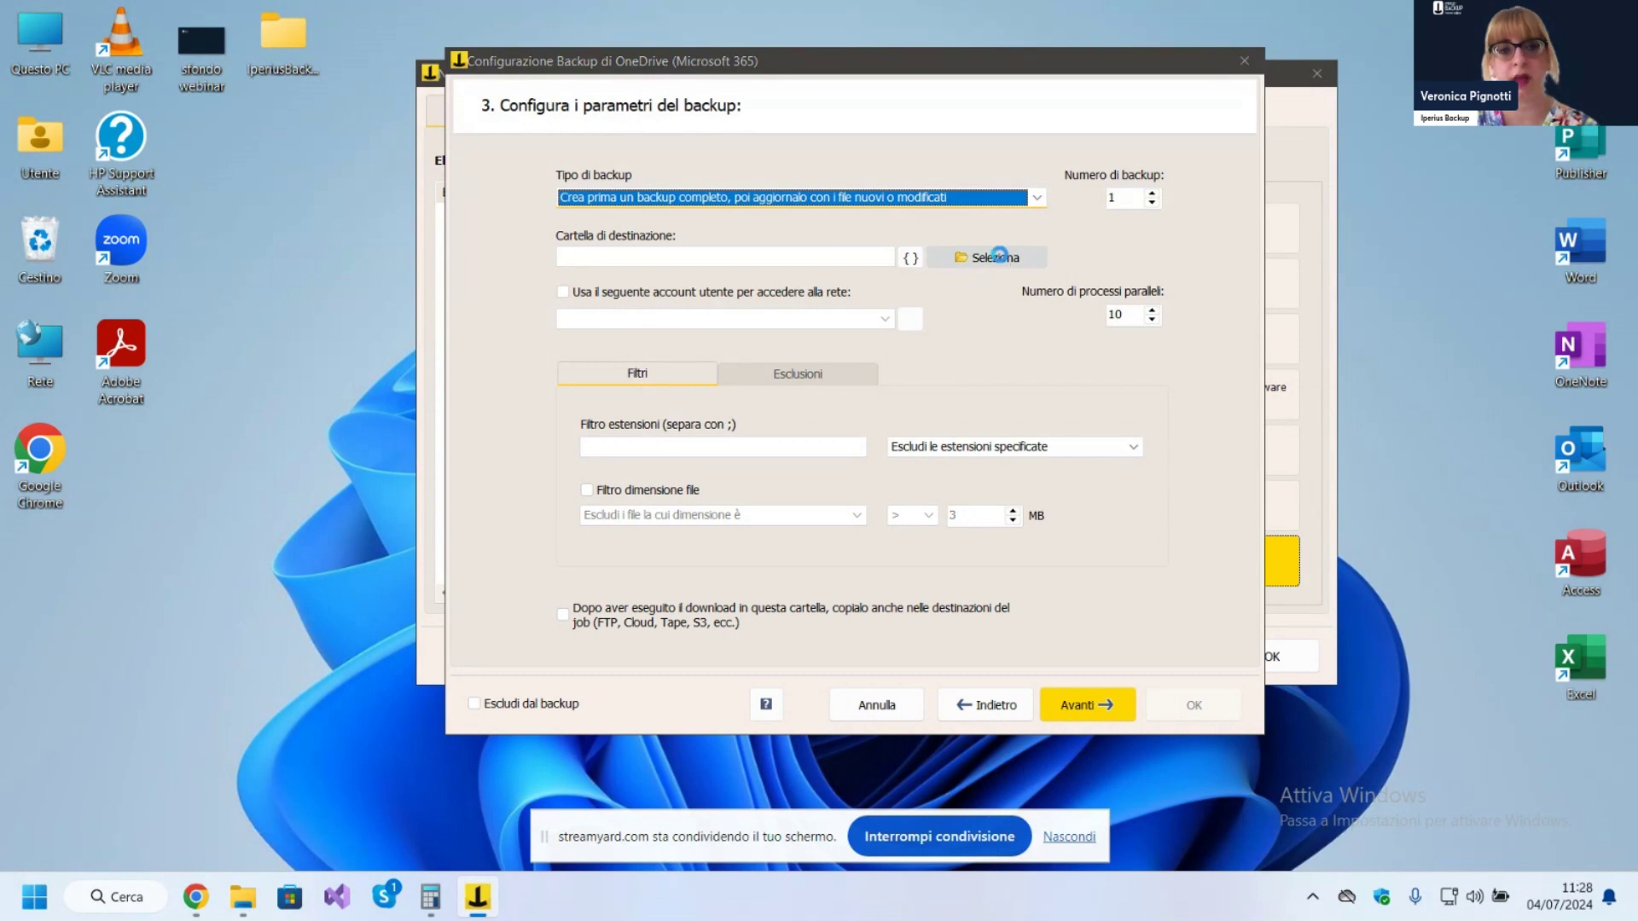
pyautogui.moveTo(1145, 322); pyautogui.dragTo(1044, 206)
pyautogui.click(806, 423)
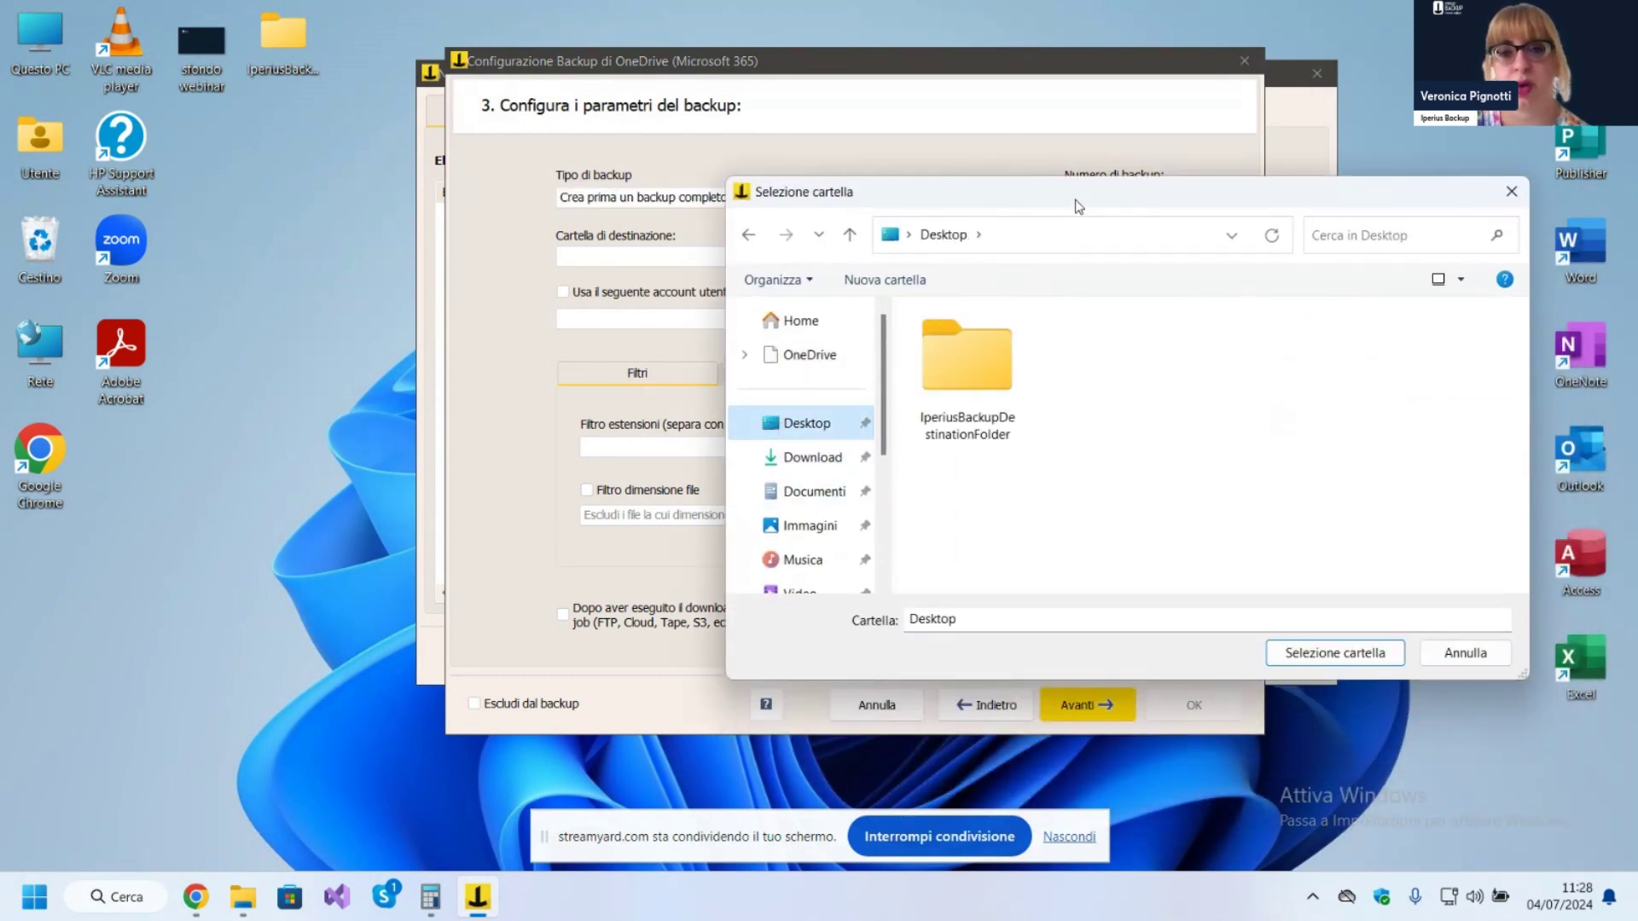
pyautogui.click(947, 389)
pyautogui.click(1319, 657)
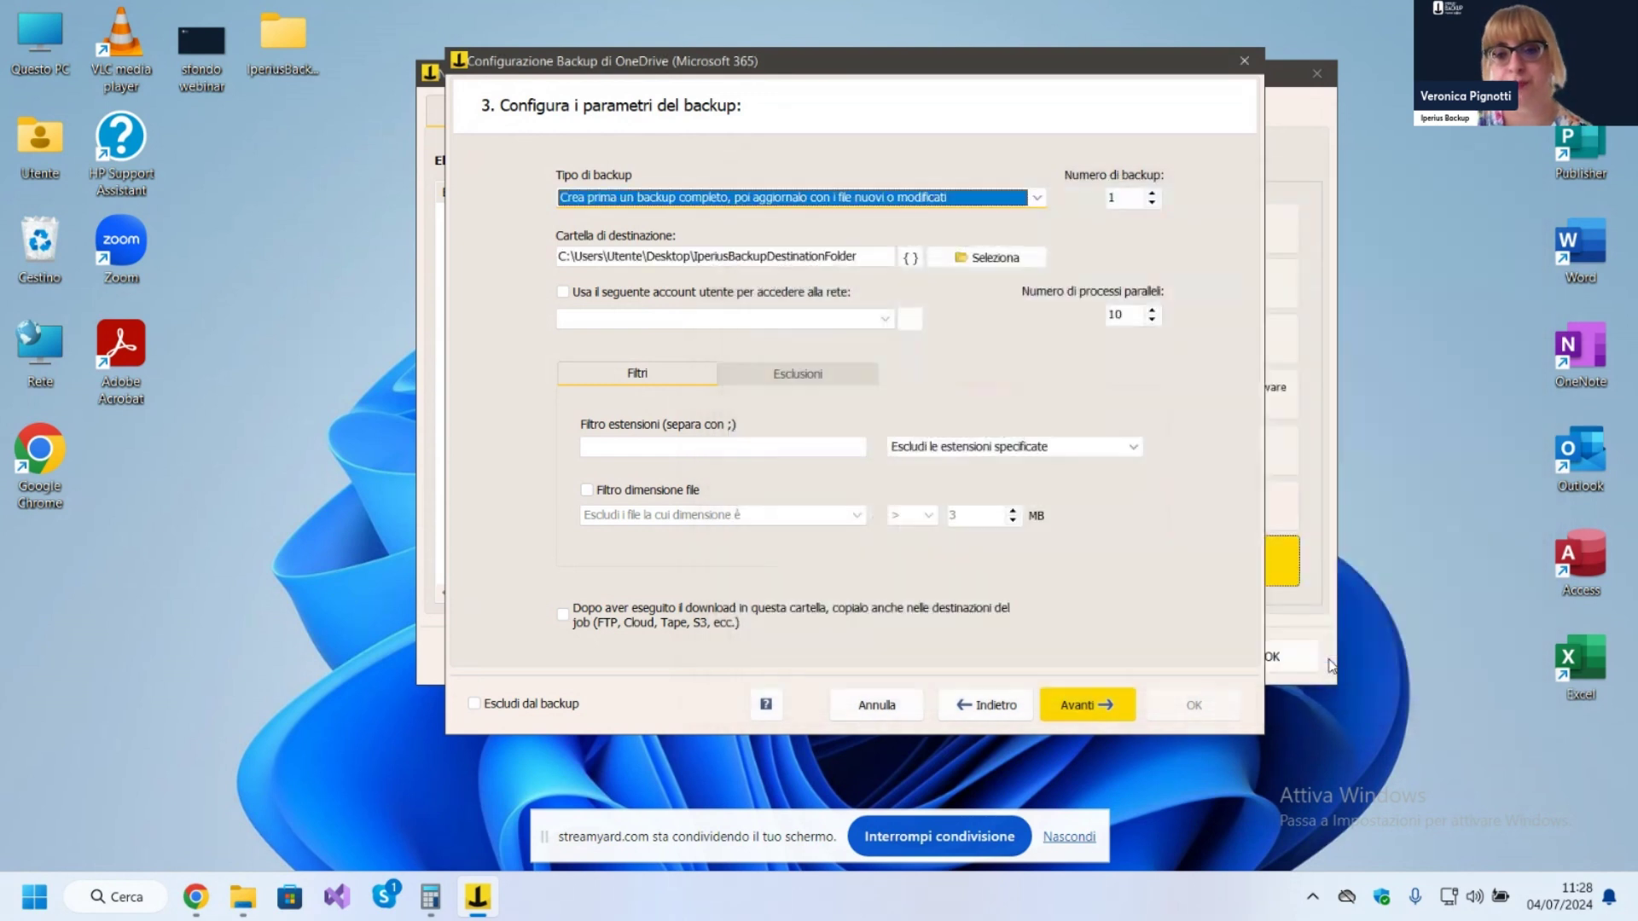
# - Proceed to the OneDrive backup summary and confirm it to add the item to the backup operation
pyautogui.moveTo(952, 70)
pyautogui.mouseDown()
pyautogui.moveTo(970, 31)
pyautogui.moveTo(977, 65)
pyautogui.mouseUp()
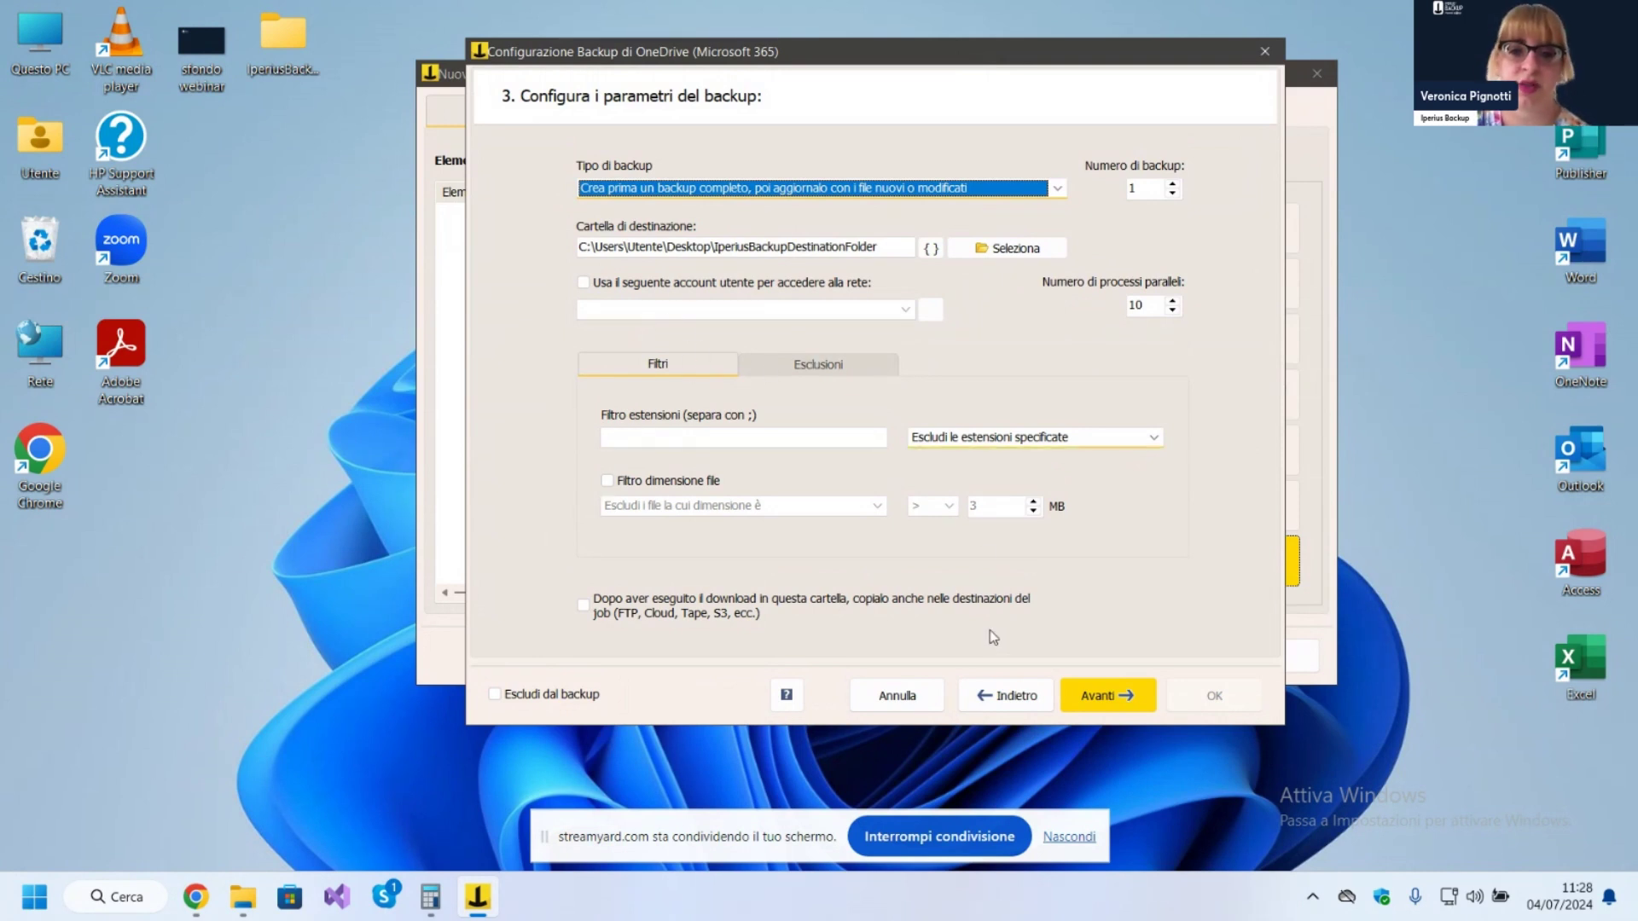
pyautogui.click(1111, 705)
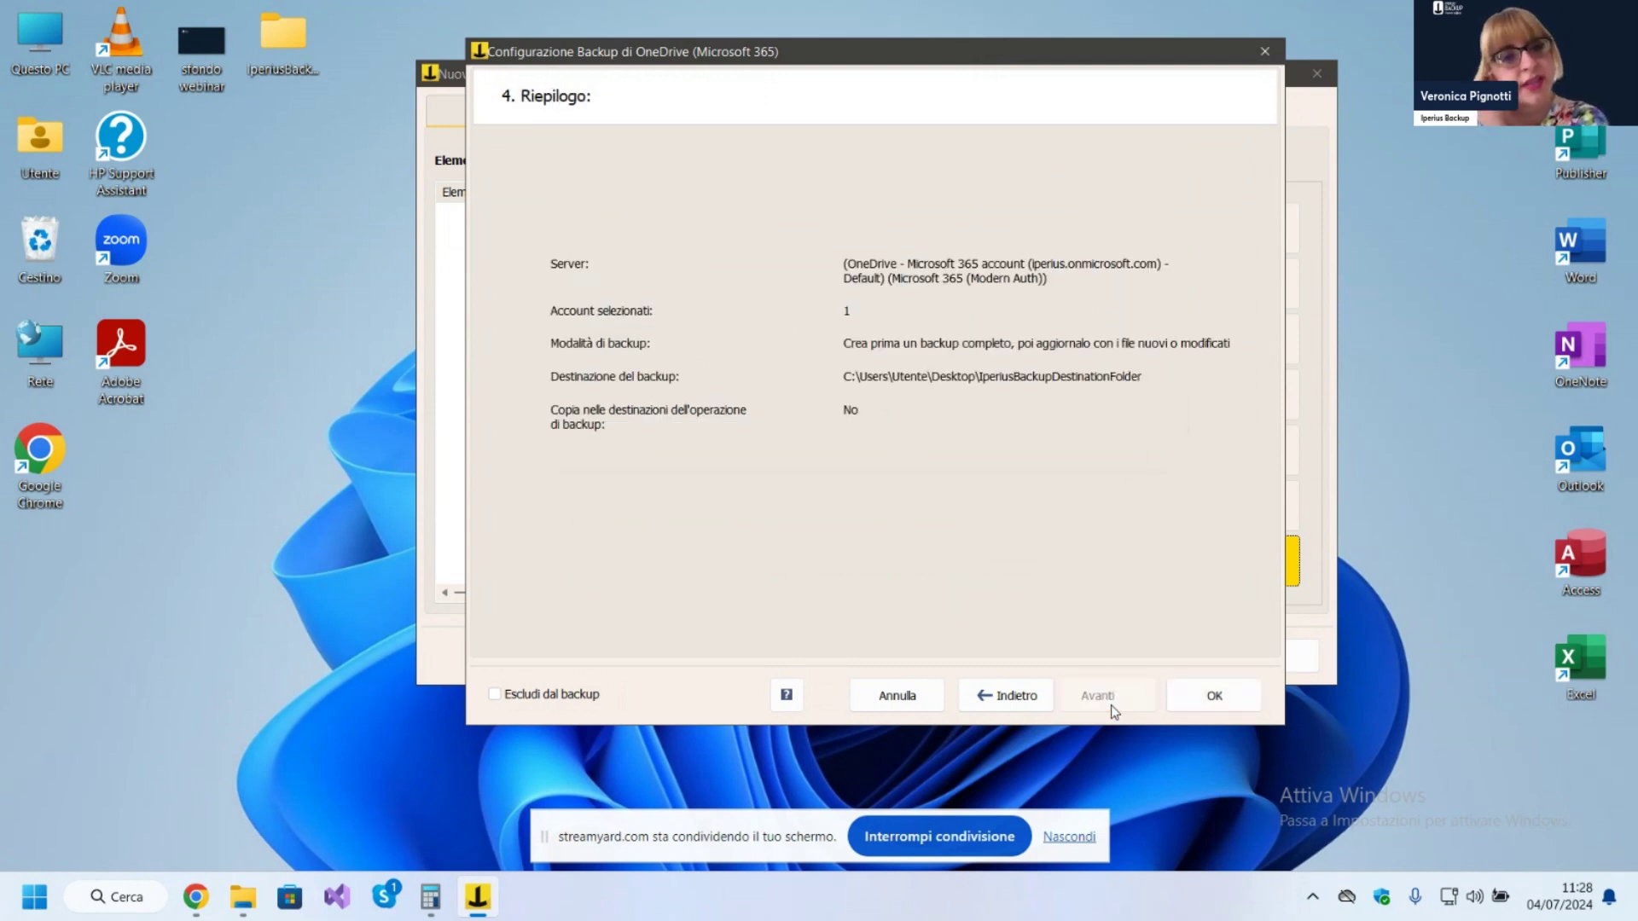
pyautogui.click(1211, 694)
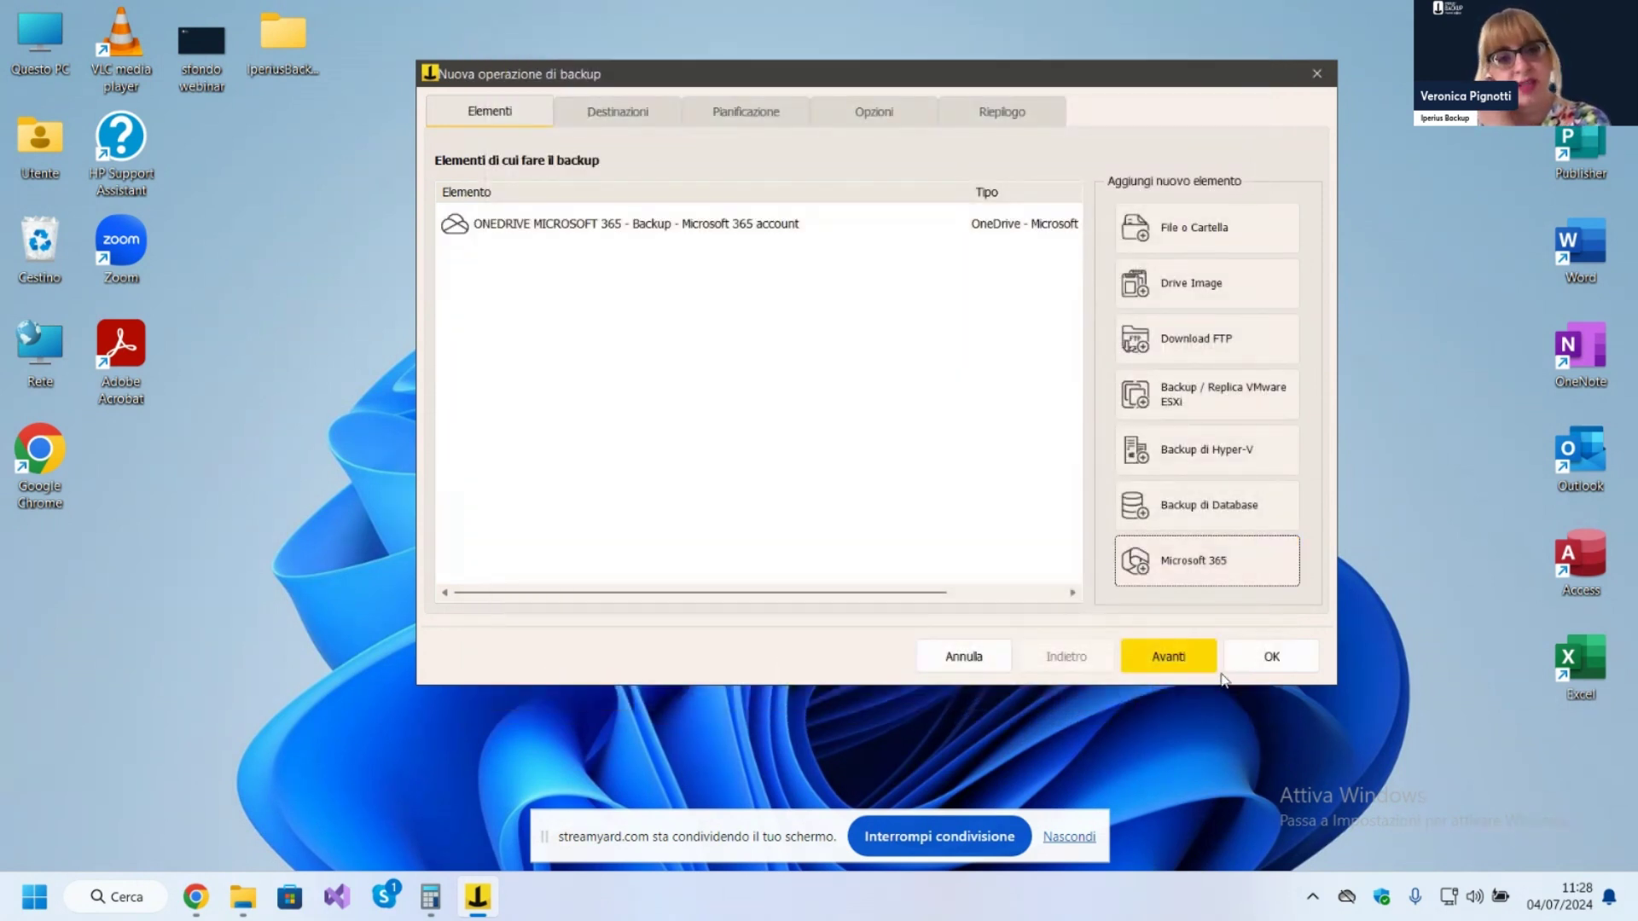
# - Start an additional cloud destination using the Cubbit Account, then check and save that account's S3 connection settings
pyautogui.click(629, 113)
pyautogui.moveTo(741, 84); pyautogui.dragTo(665, 80)
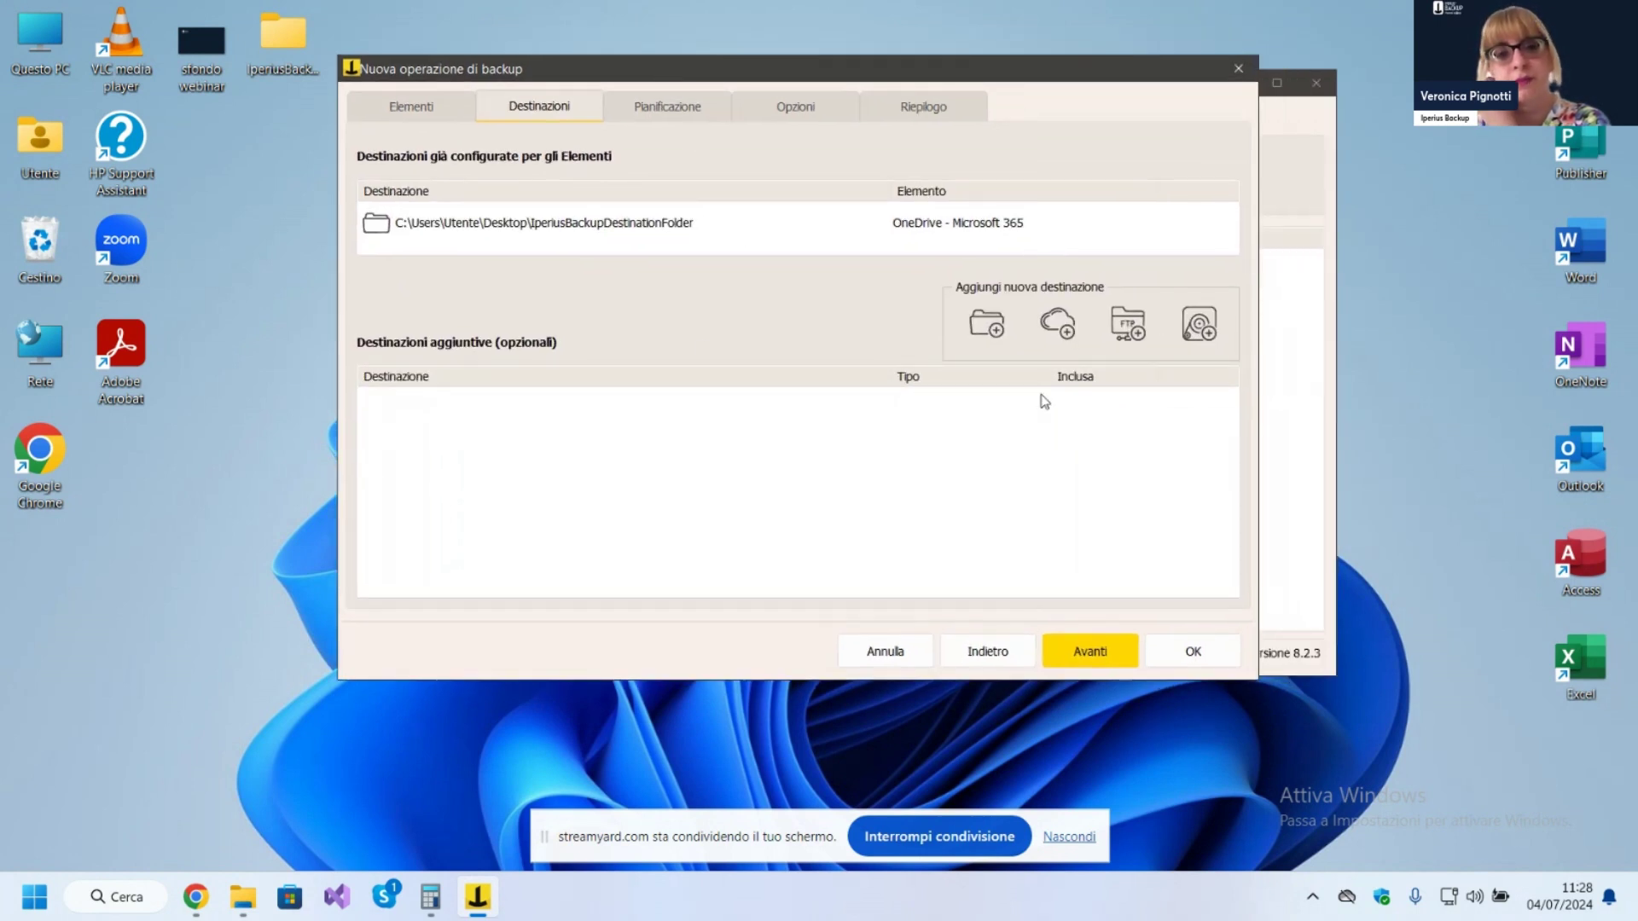
pyautogui.click(1043, 333)
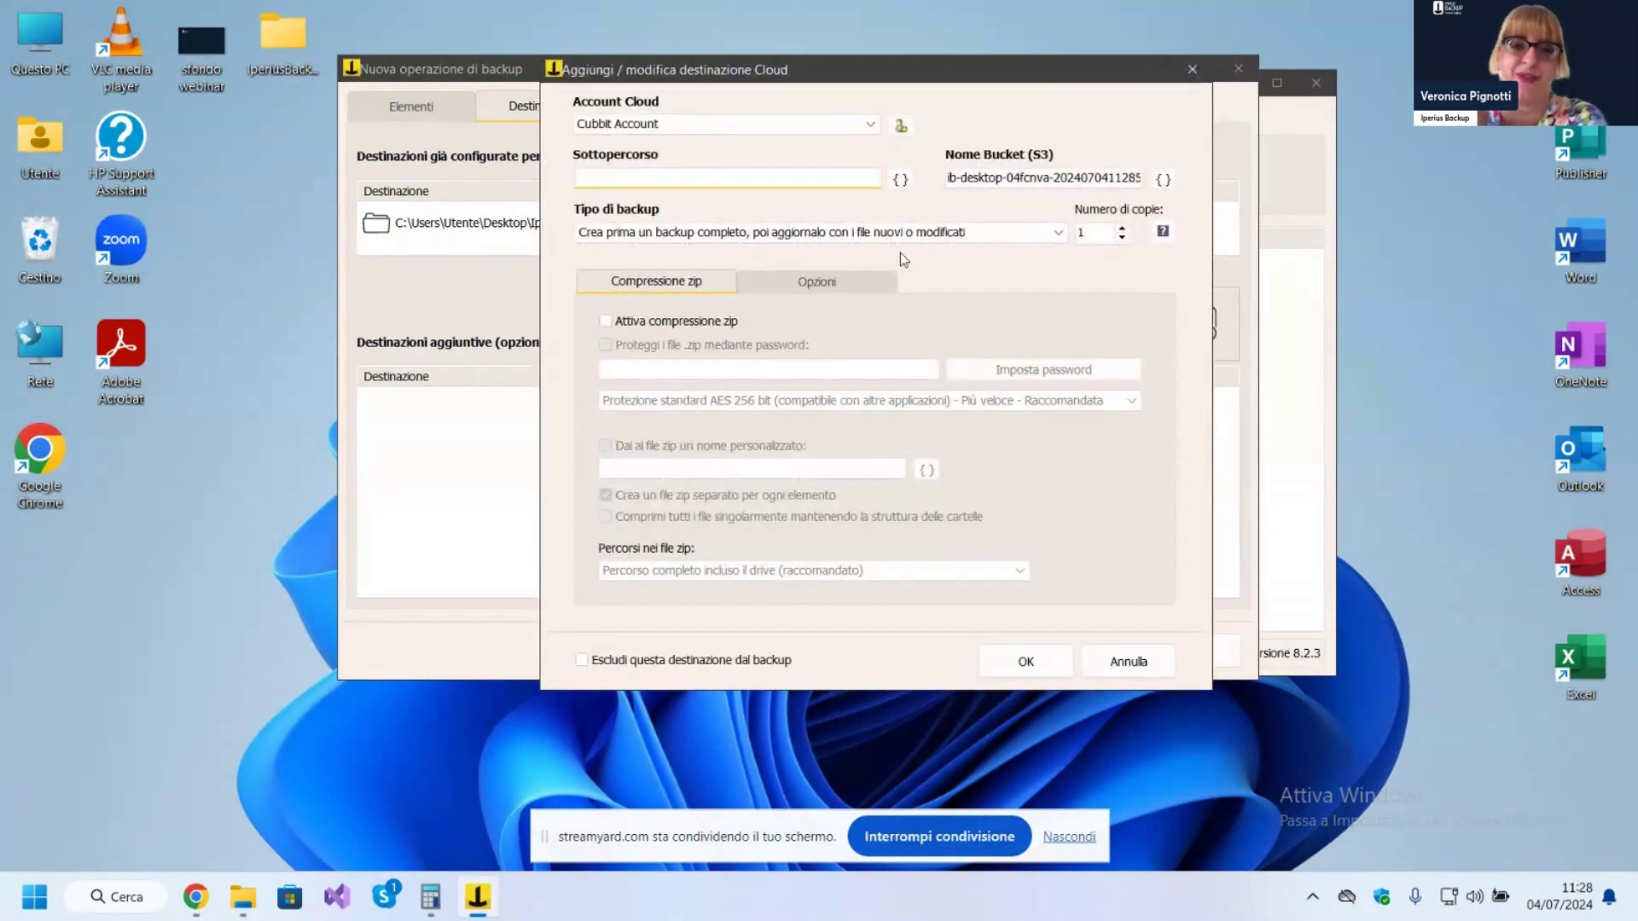
pyautogui.click(897, 127)
pyautogui.doubleClick(783, 259)
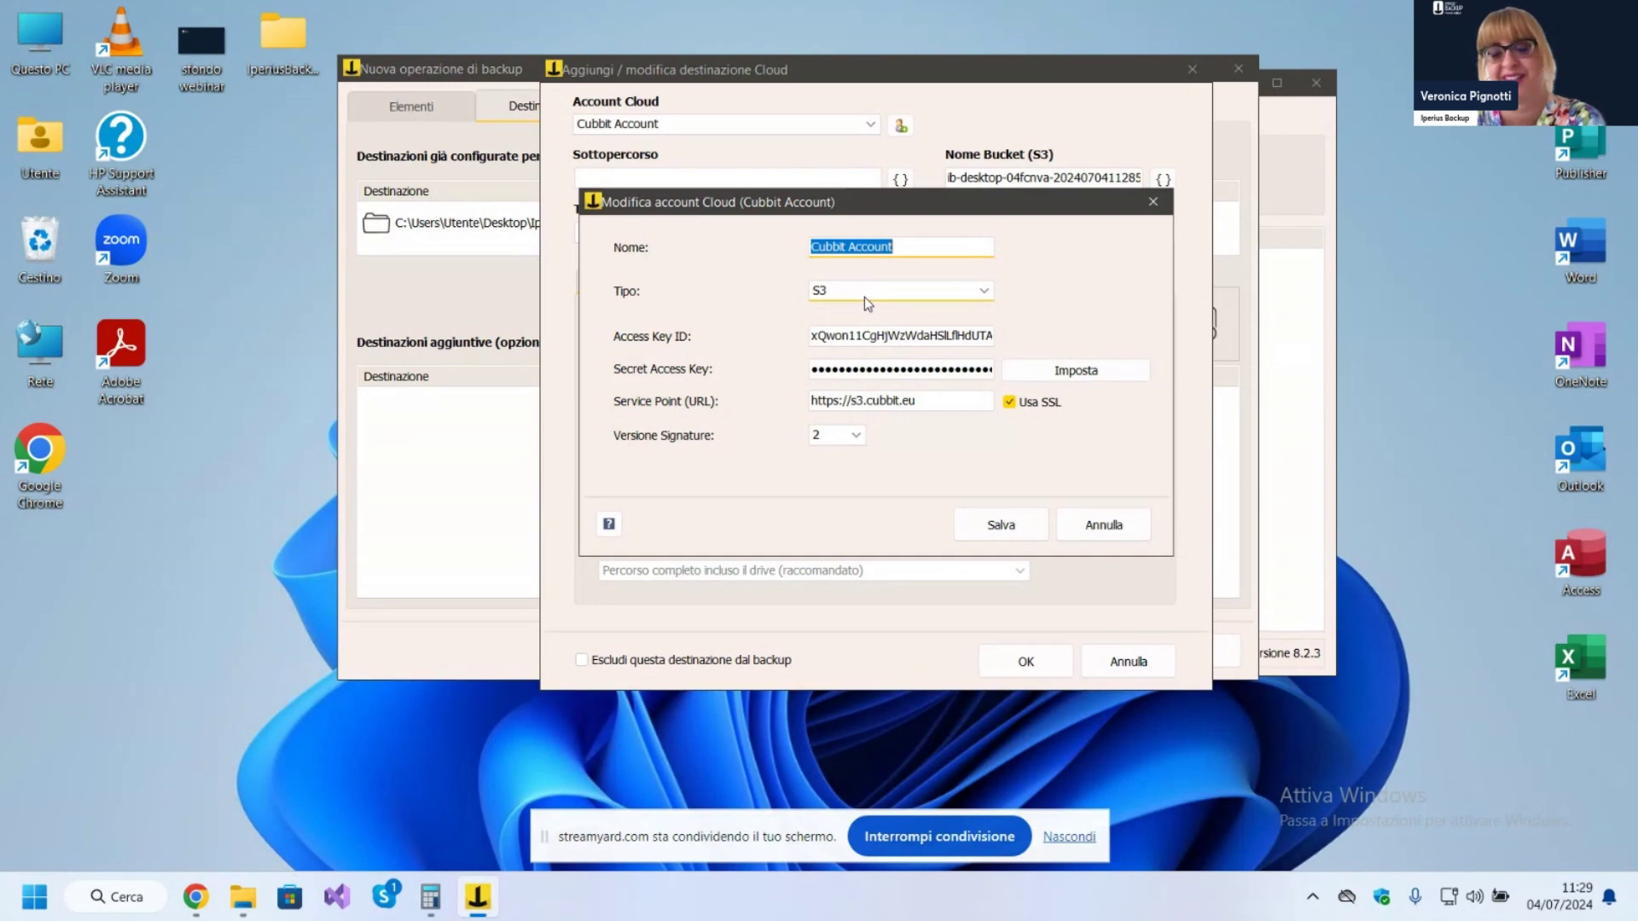
pyautogui.click(1001, 520)
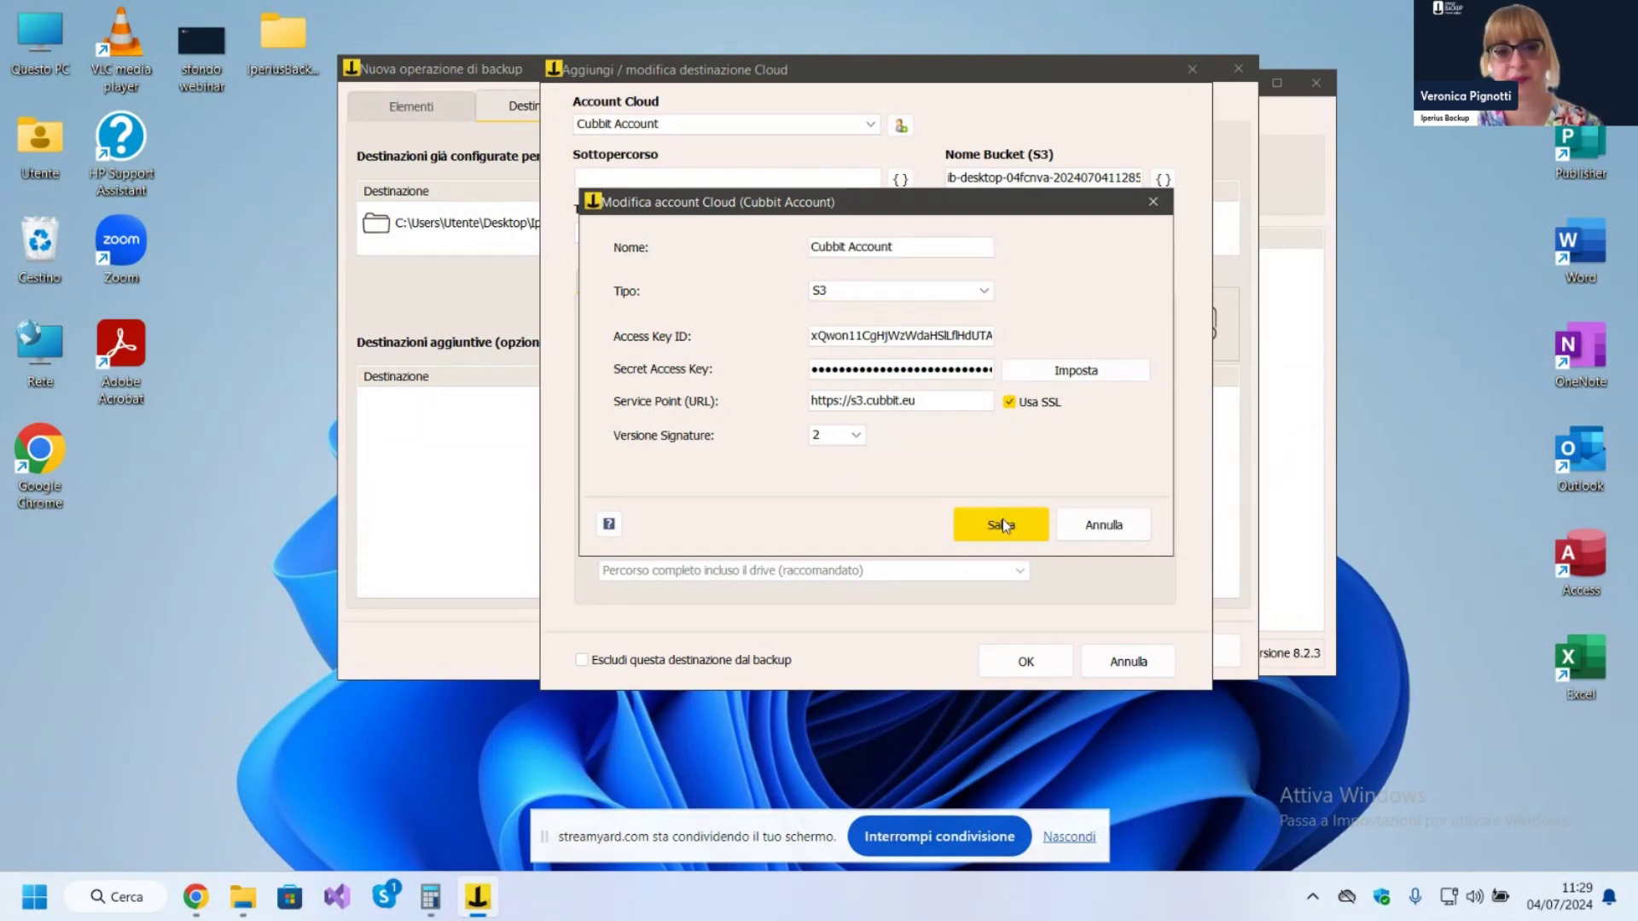
pyautogui.click(1001, 519)
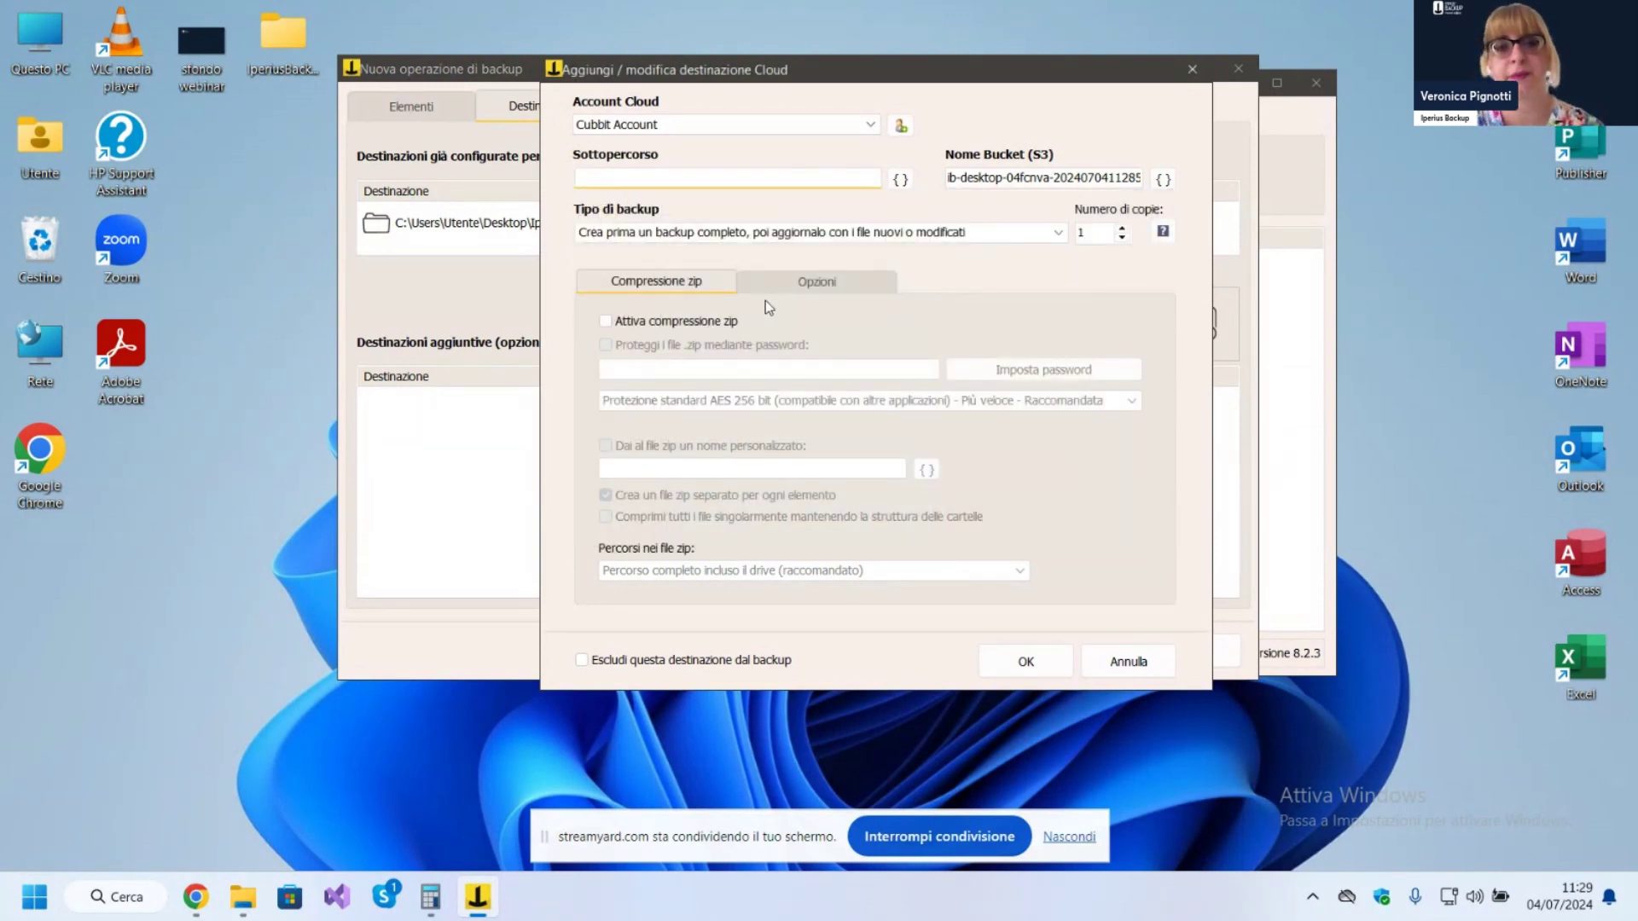
# - Replace the S3 bucket name with vp-bucket, leave the subpath empty, and confirm the cloud destination
pyautogui.moveTo(1046, 177); pyautogui.dragTo(1126, 184)
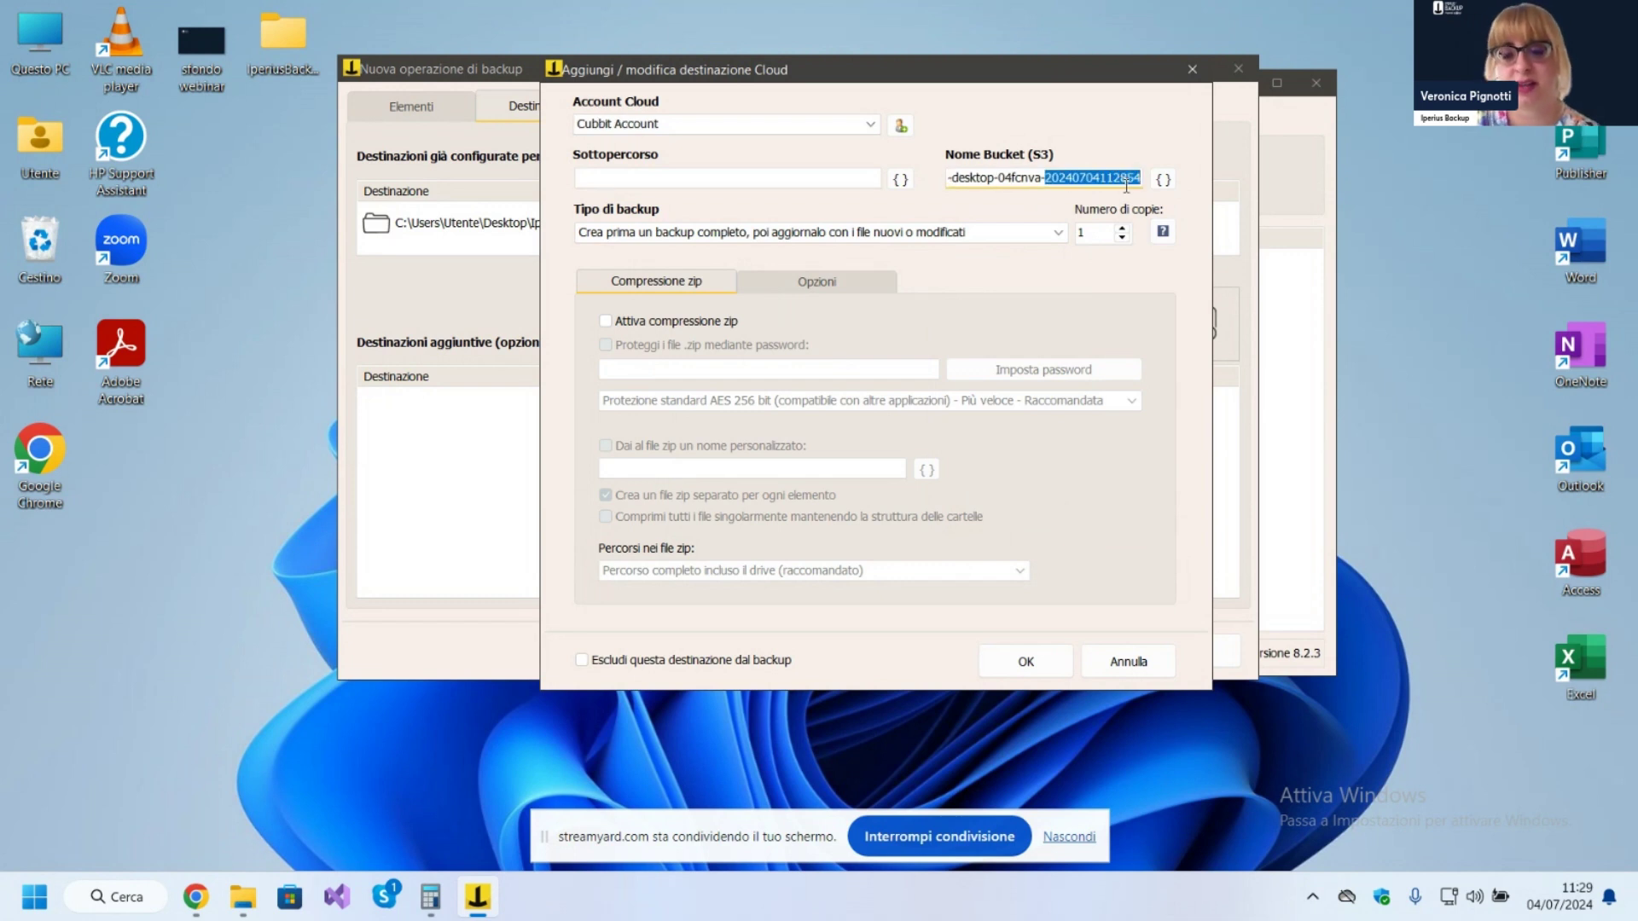
pyautogui.press('BackSpace')
pyautogui.press('BackSpace')
pyautogui.press('BackSpace')
pyautogui.press('BackSpace')
pyautogui.press('BackSpace')
pyautogui.press('BackSpace')
pyautogui.press('BackSpace')
pyautogui.press('BackSpace')
pyautogui.press('BackSpace')
pyautogui.press('BackSpace')
pyautogui.press('BackSpace')
pyautogui.press('BackSpace')
pyautogui.press('BackSpace')
pyautogui.press('BackSpace')
pyautogui.press('BackSpace')
pyautogui.press('BackSpace')
pyautogui.press('BackSpace')
pyautogui.press('BackSpace')
pyautogui.press('BackSpace')
pyautogui.press('BackSpace')
pyautogui.press('BackSpace')
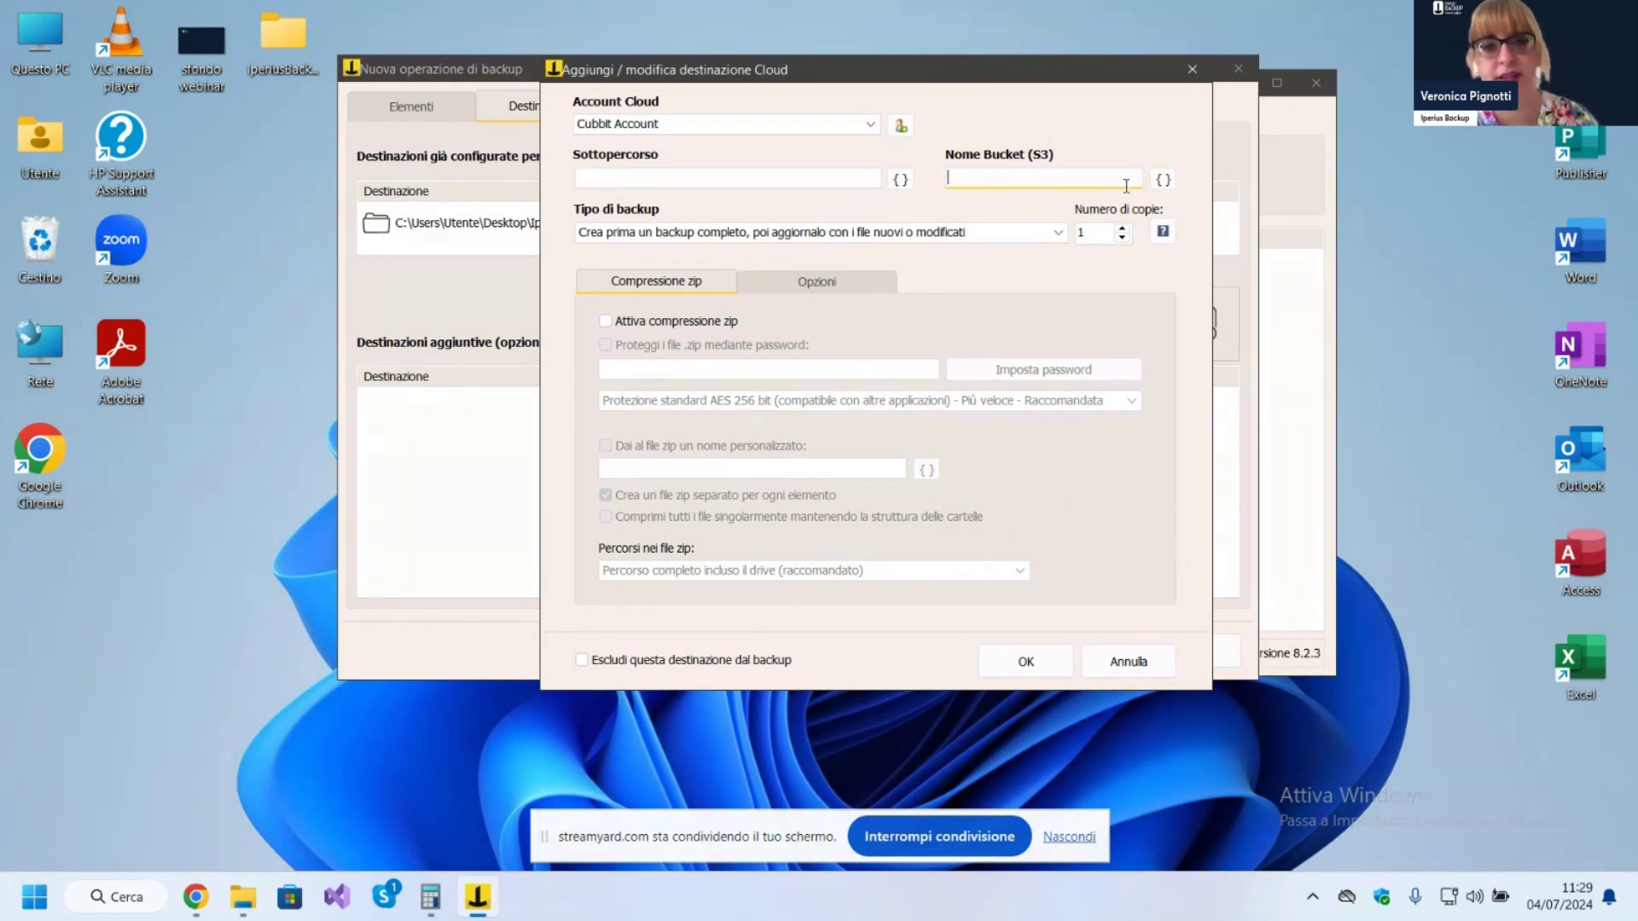
pyautogui.write('vr')
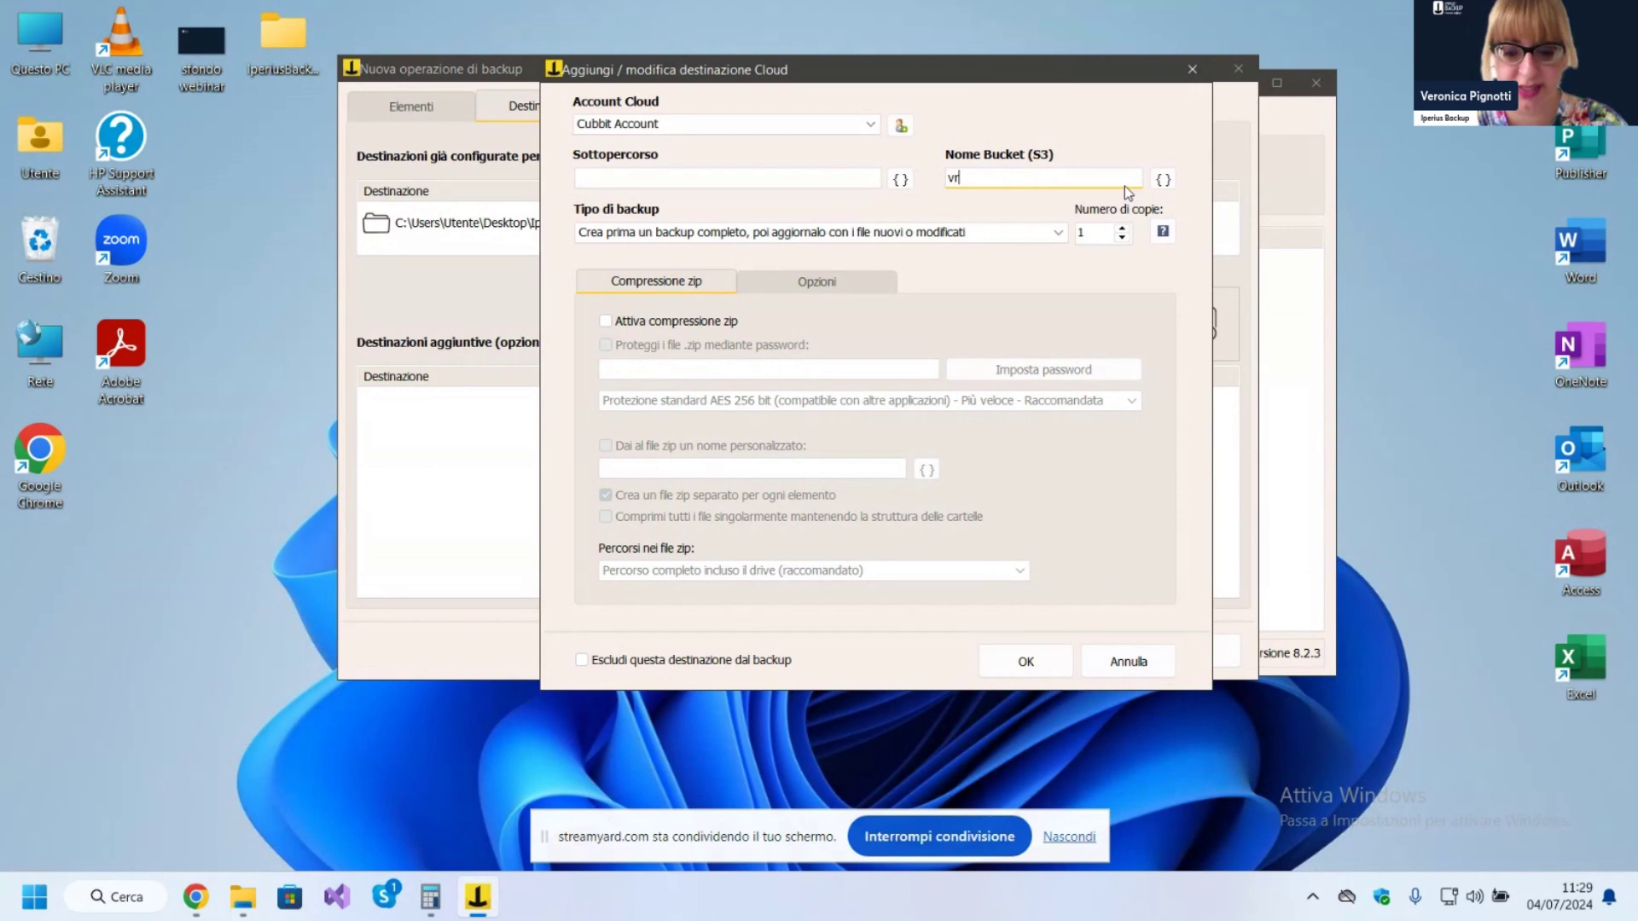
pyautogui.write('-')
pyautogui.press('BackSpace')
pyautogui.press('BackSpace')
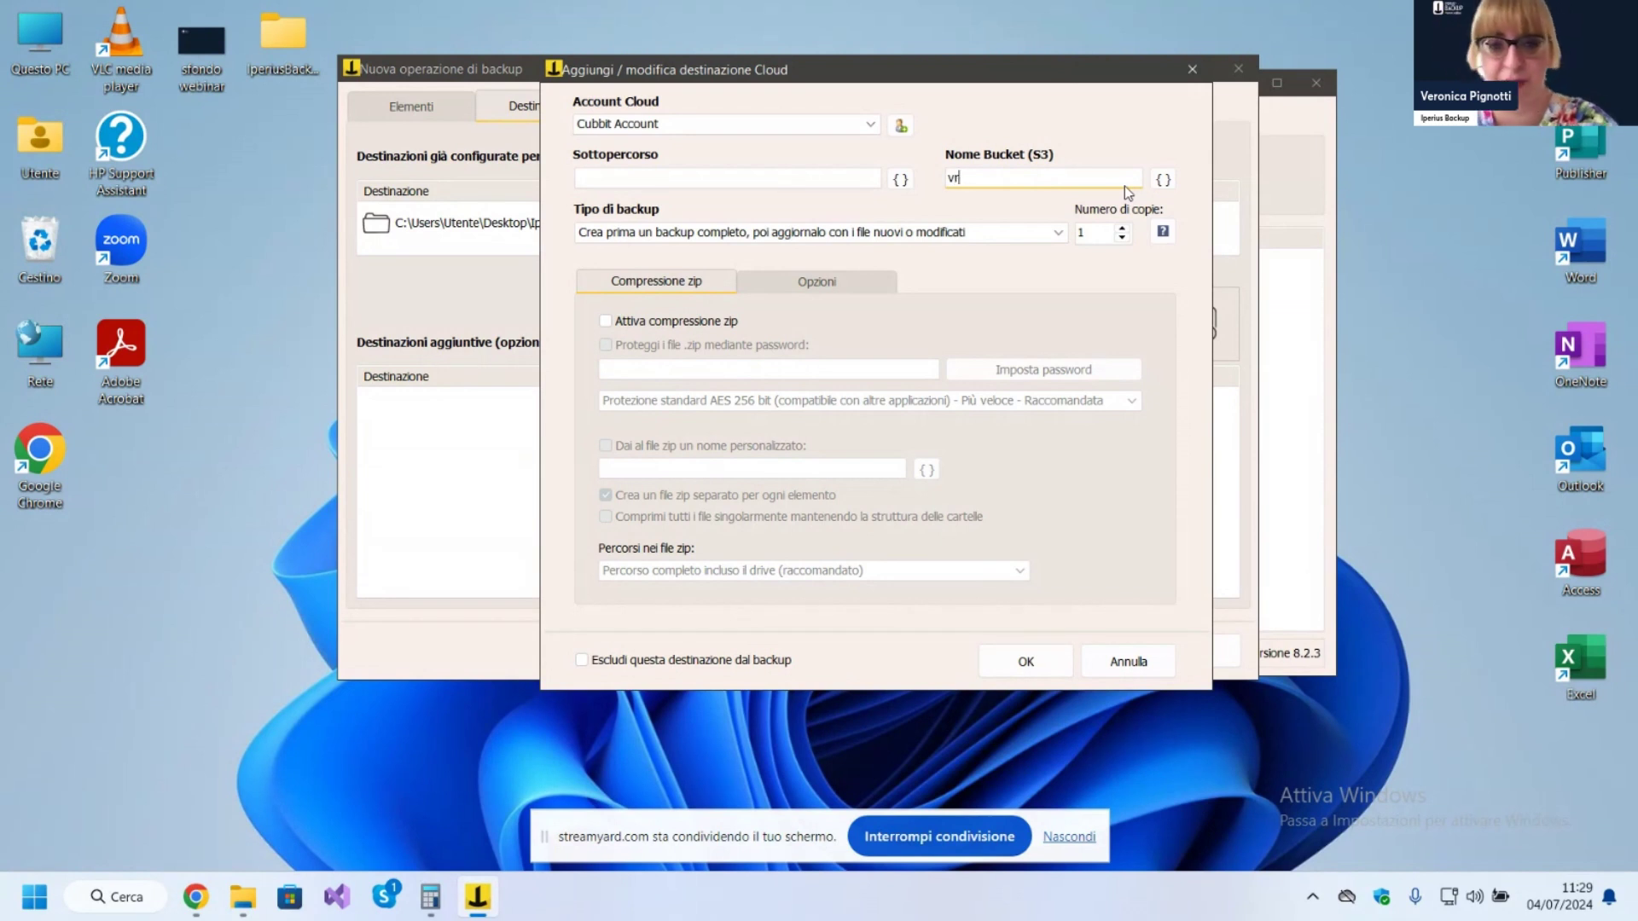
pyautogui.write('p')
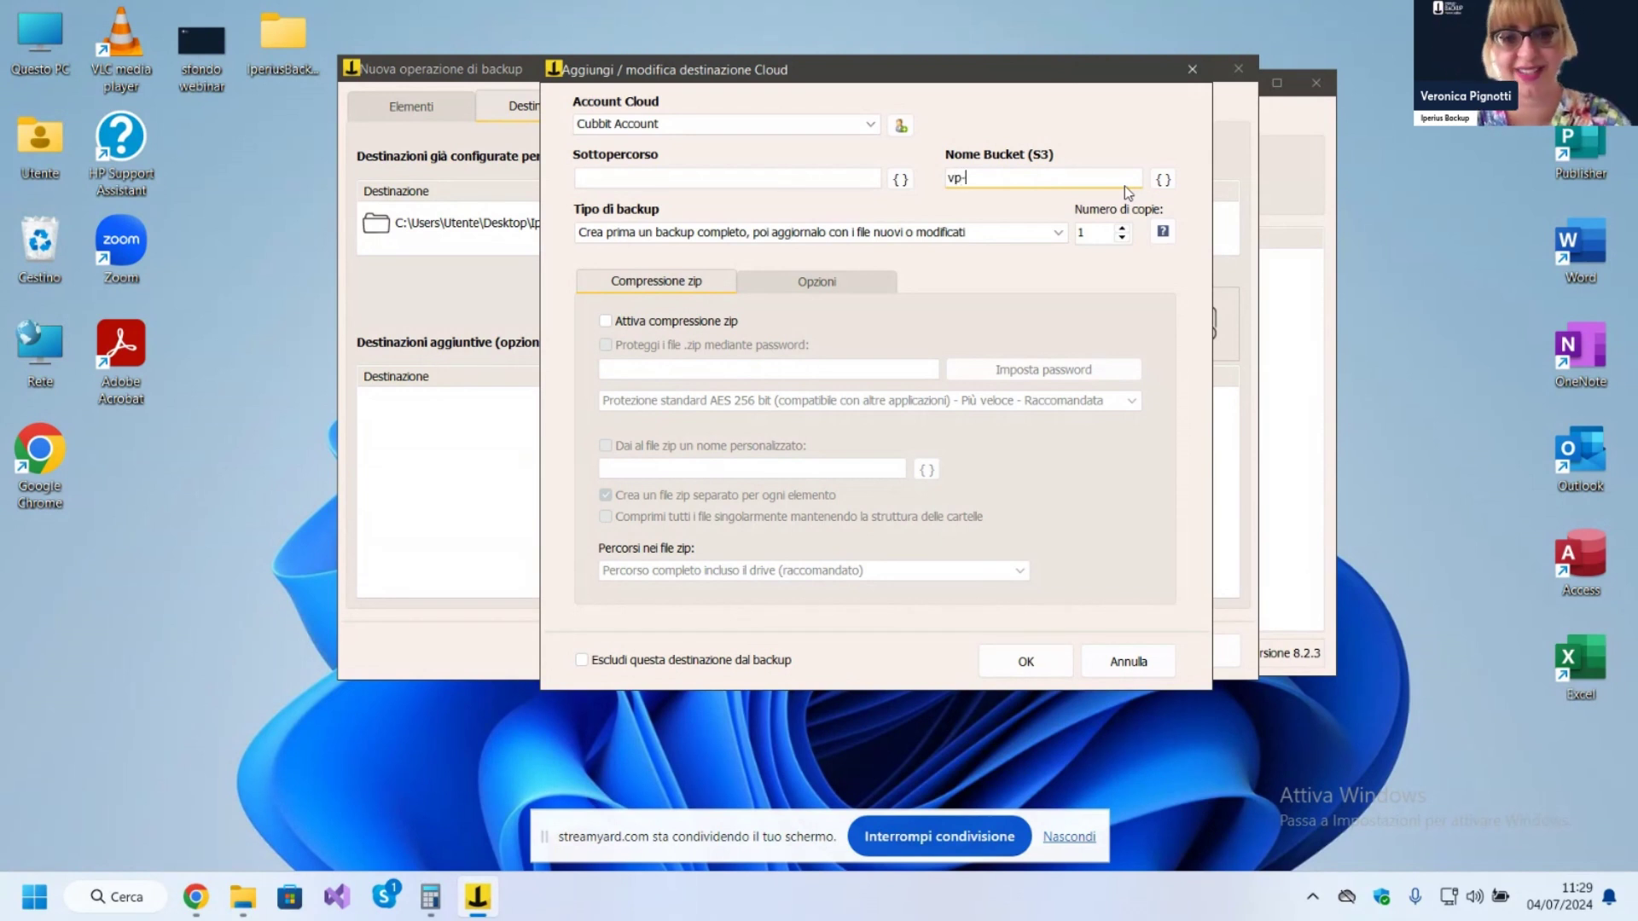
pyautogui.write('-bucket')
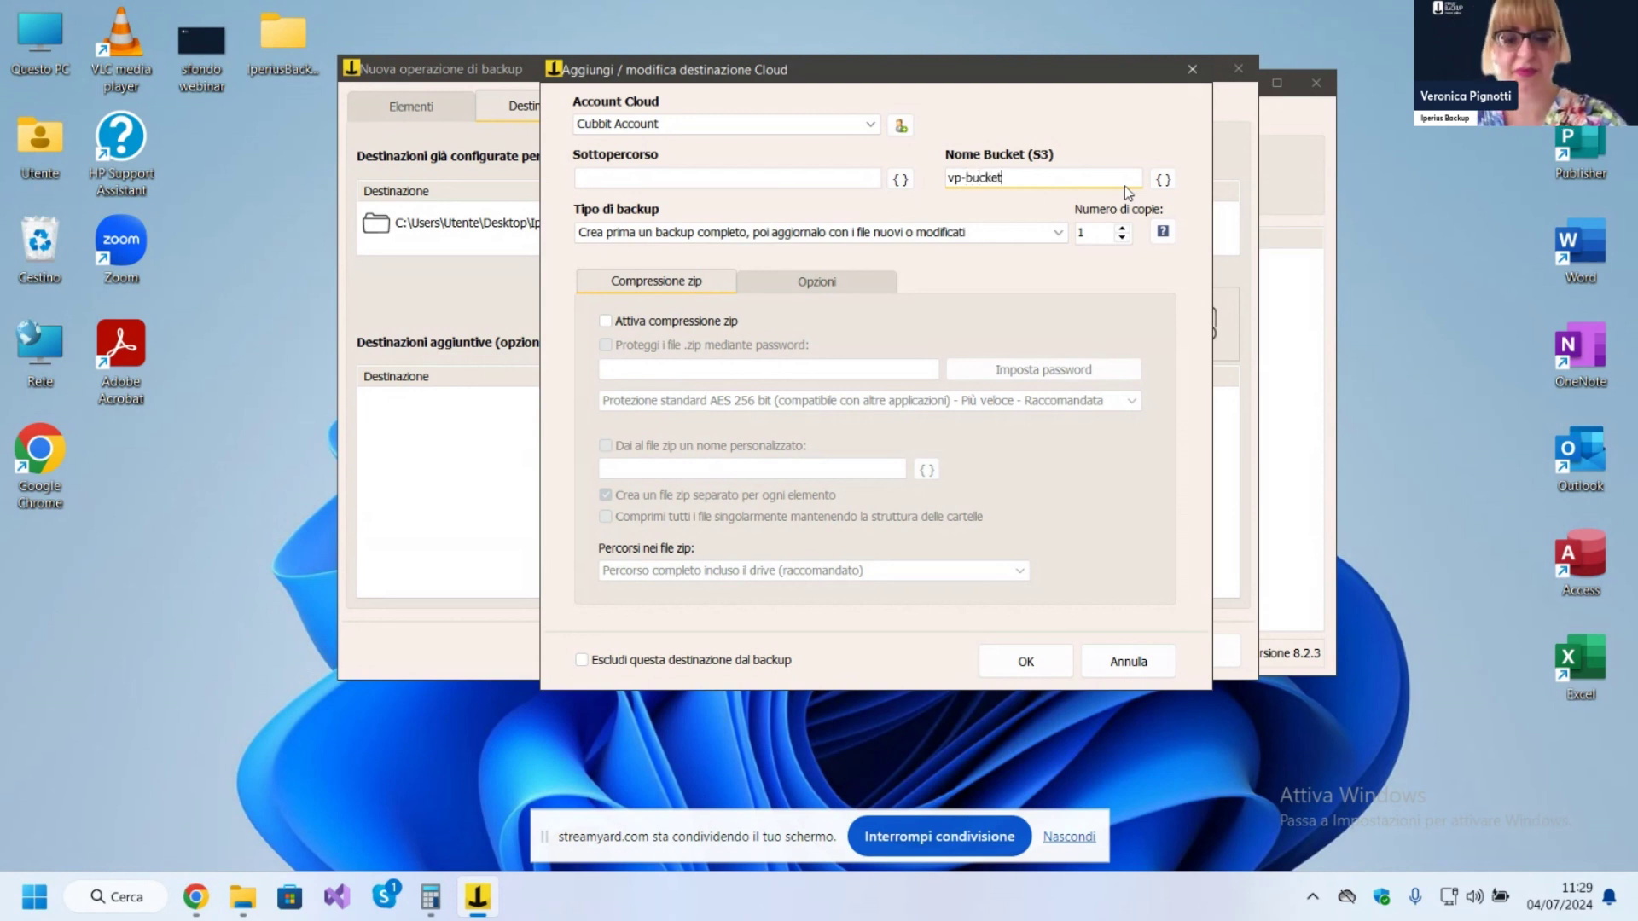
pyautogui.click(697, 175)
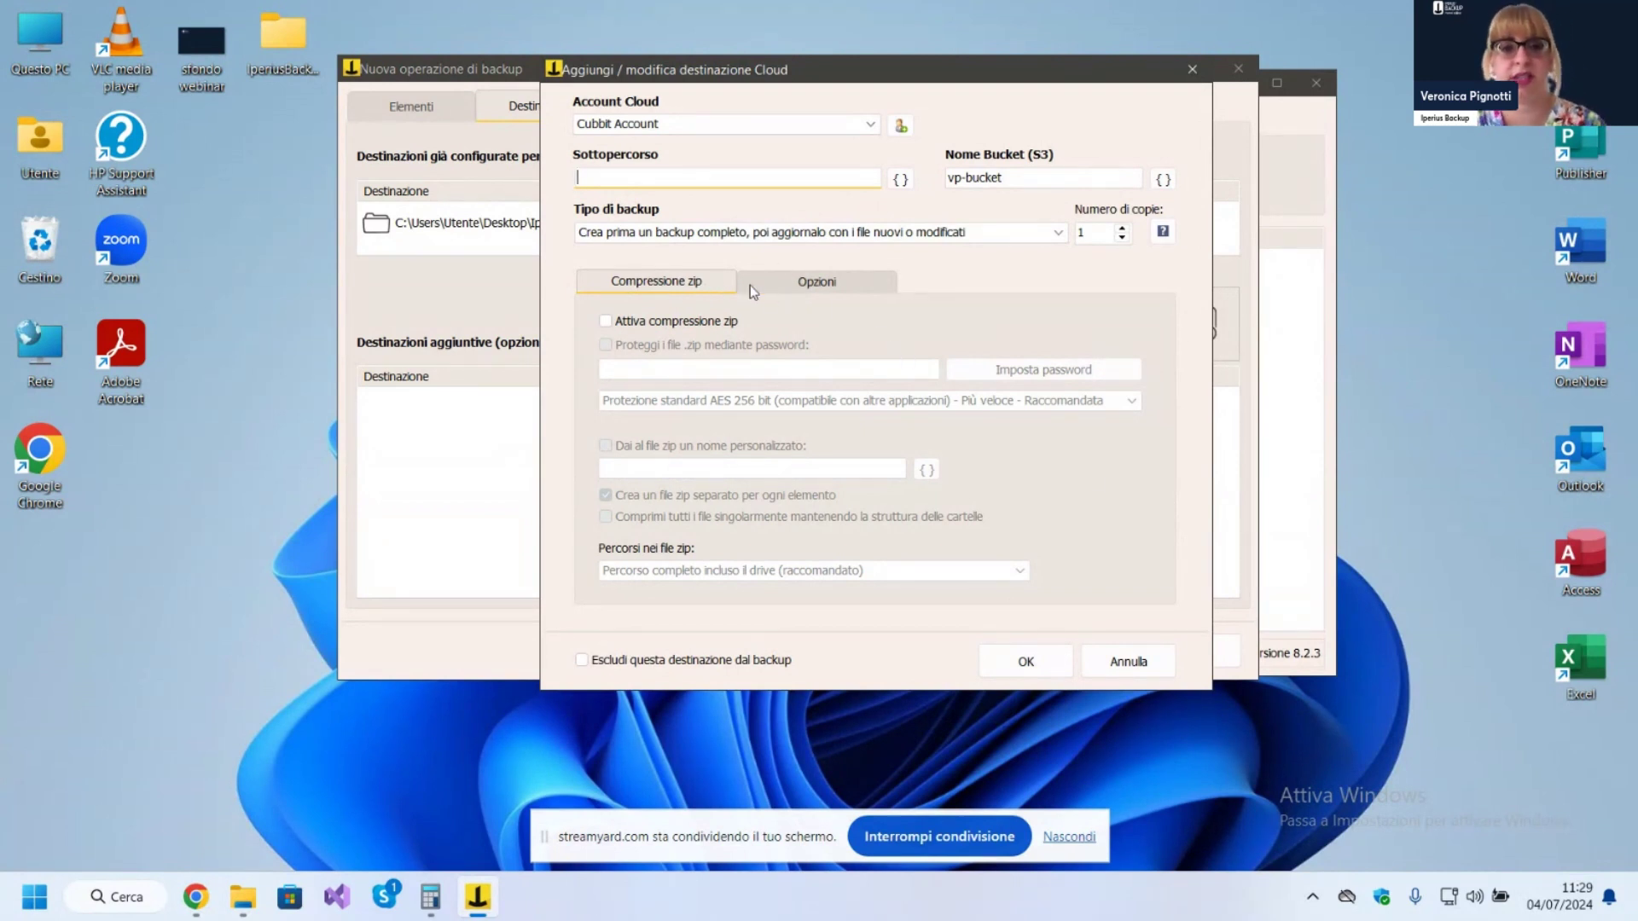
pyautogui.click(1027, 664)
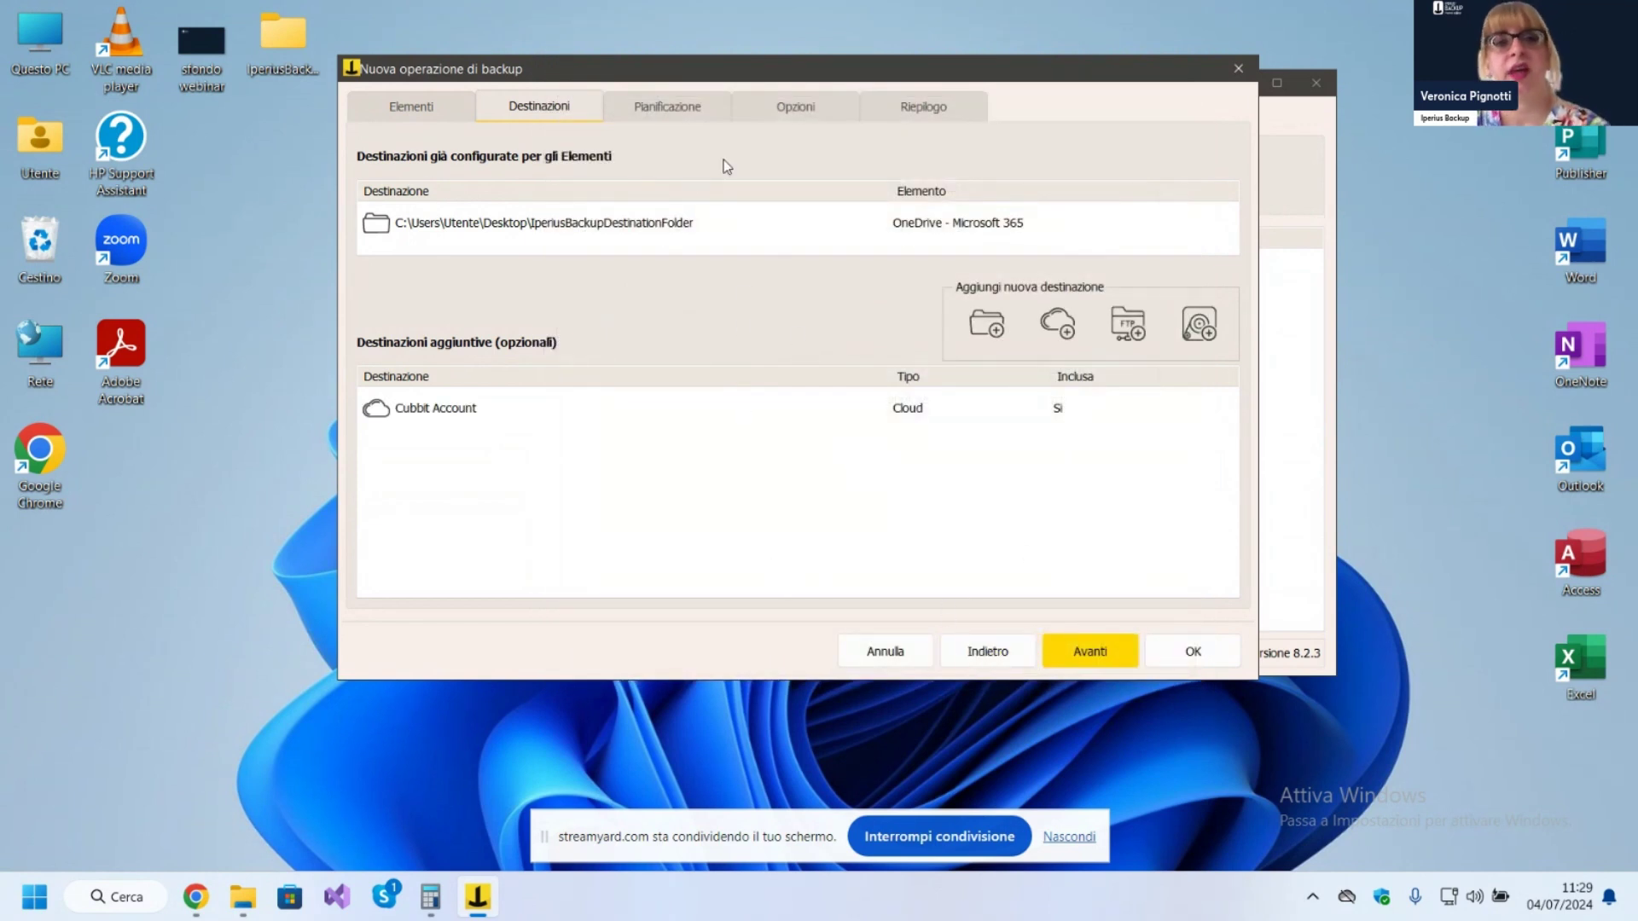
# - Review the scheduling and option settings, name the operation ONEDRIVE MICROSOFT 365 - Cubbit in the summary, and save the backup operation
pyautogui.click(659, 119)
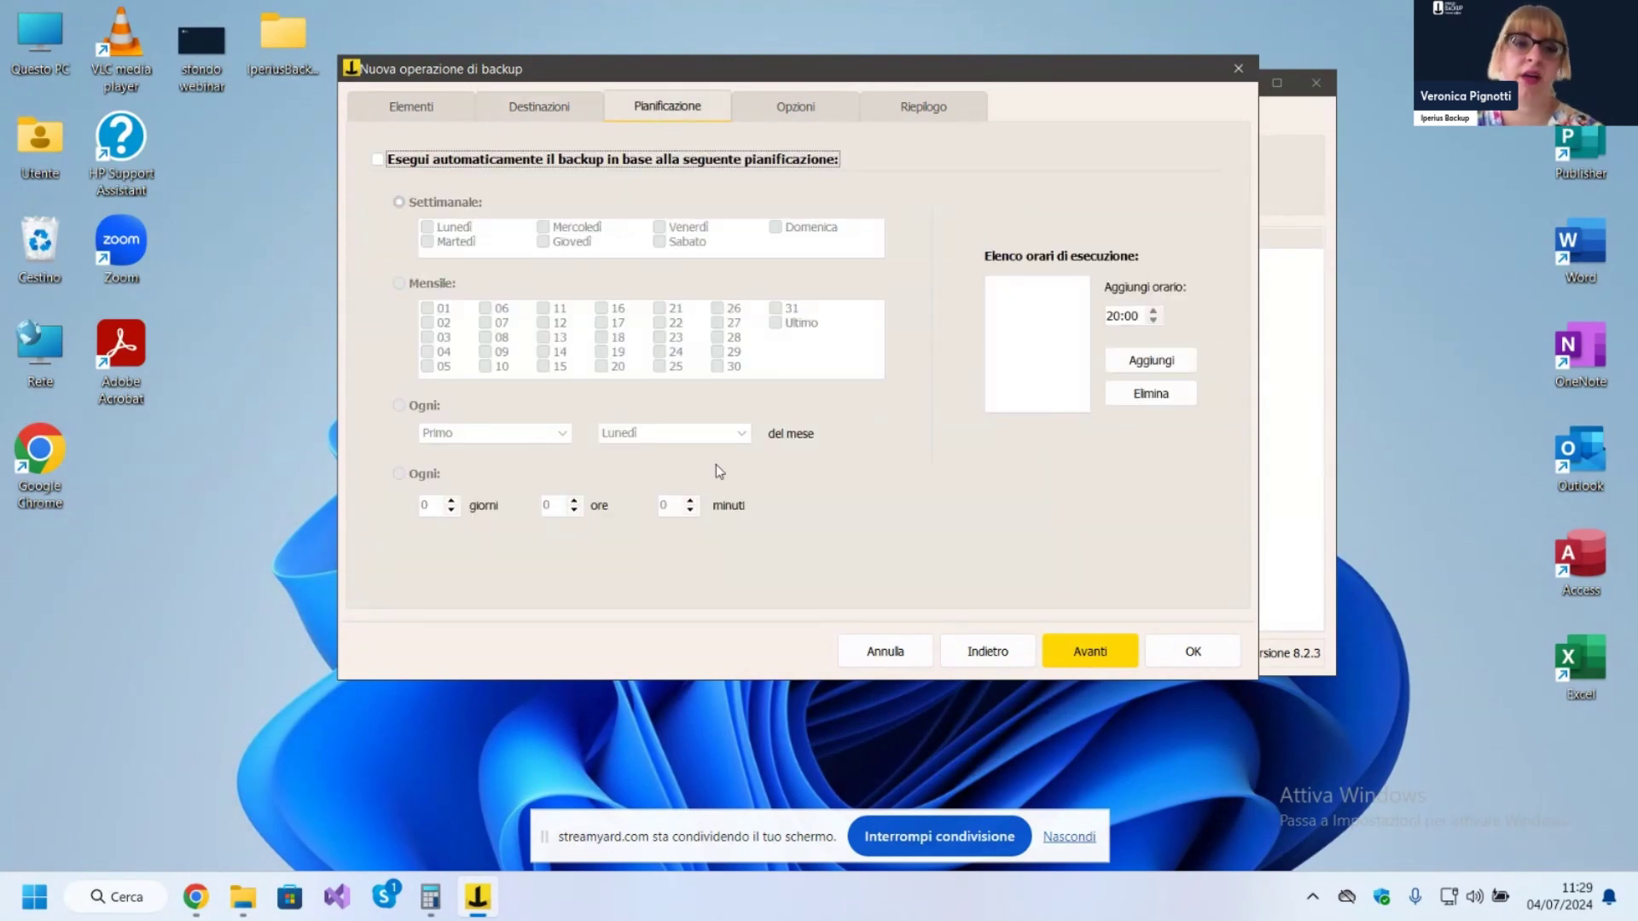
pyautogui.click(812, 113)
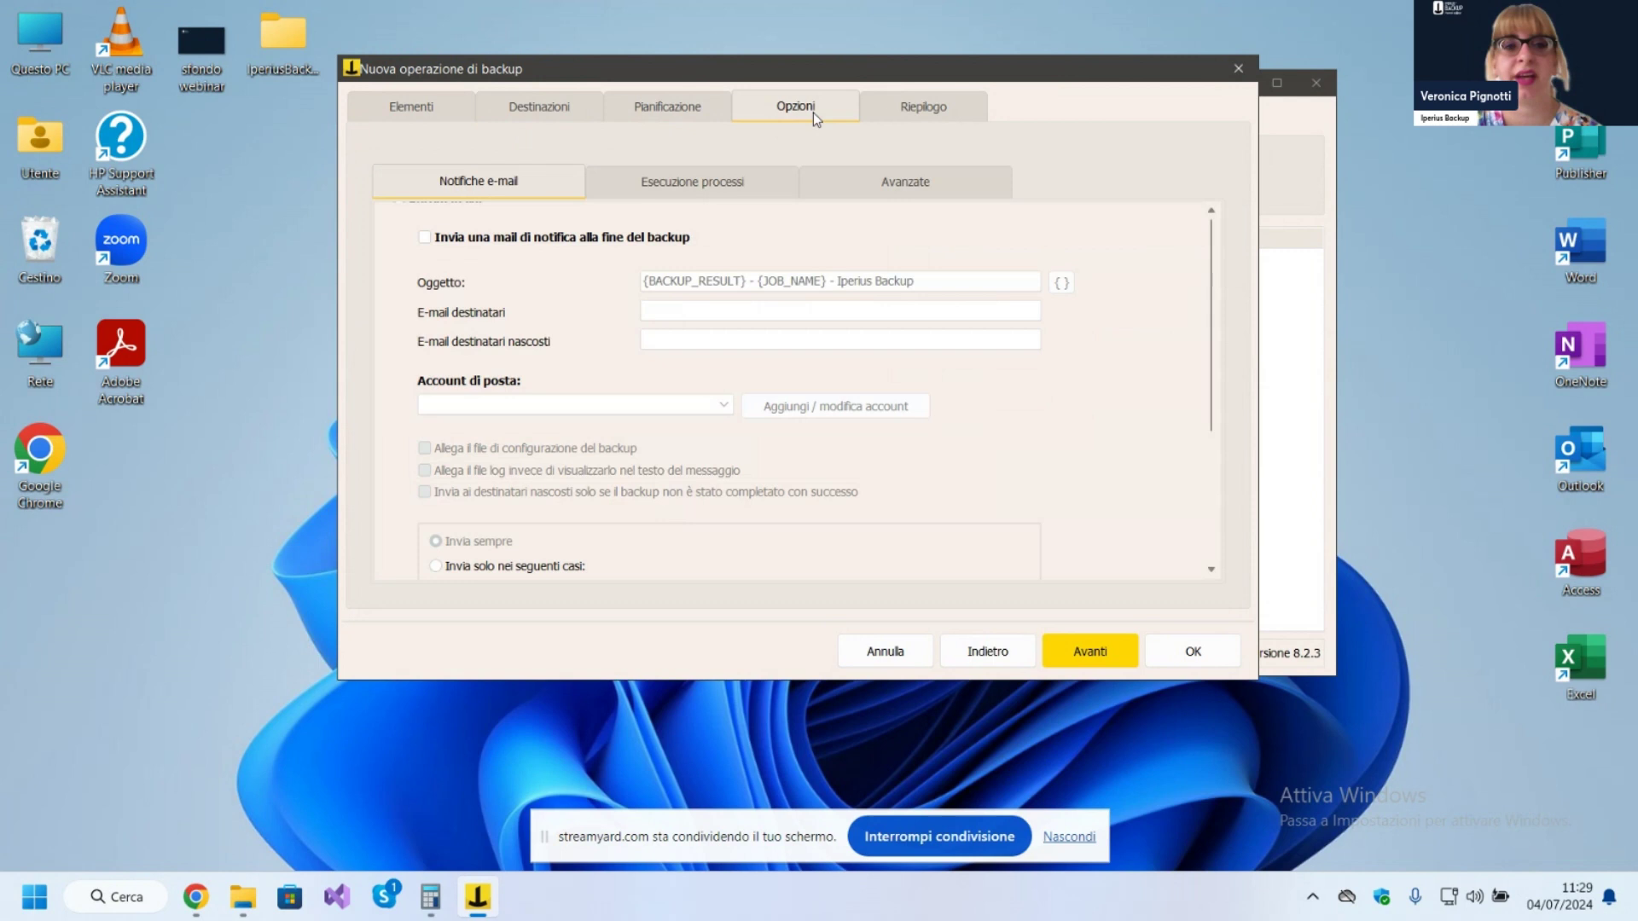
pyautogui.click(670, 189)
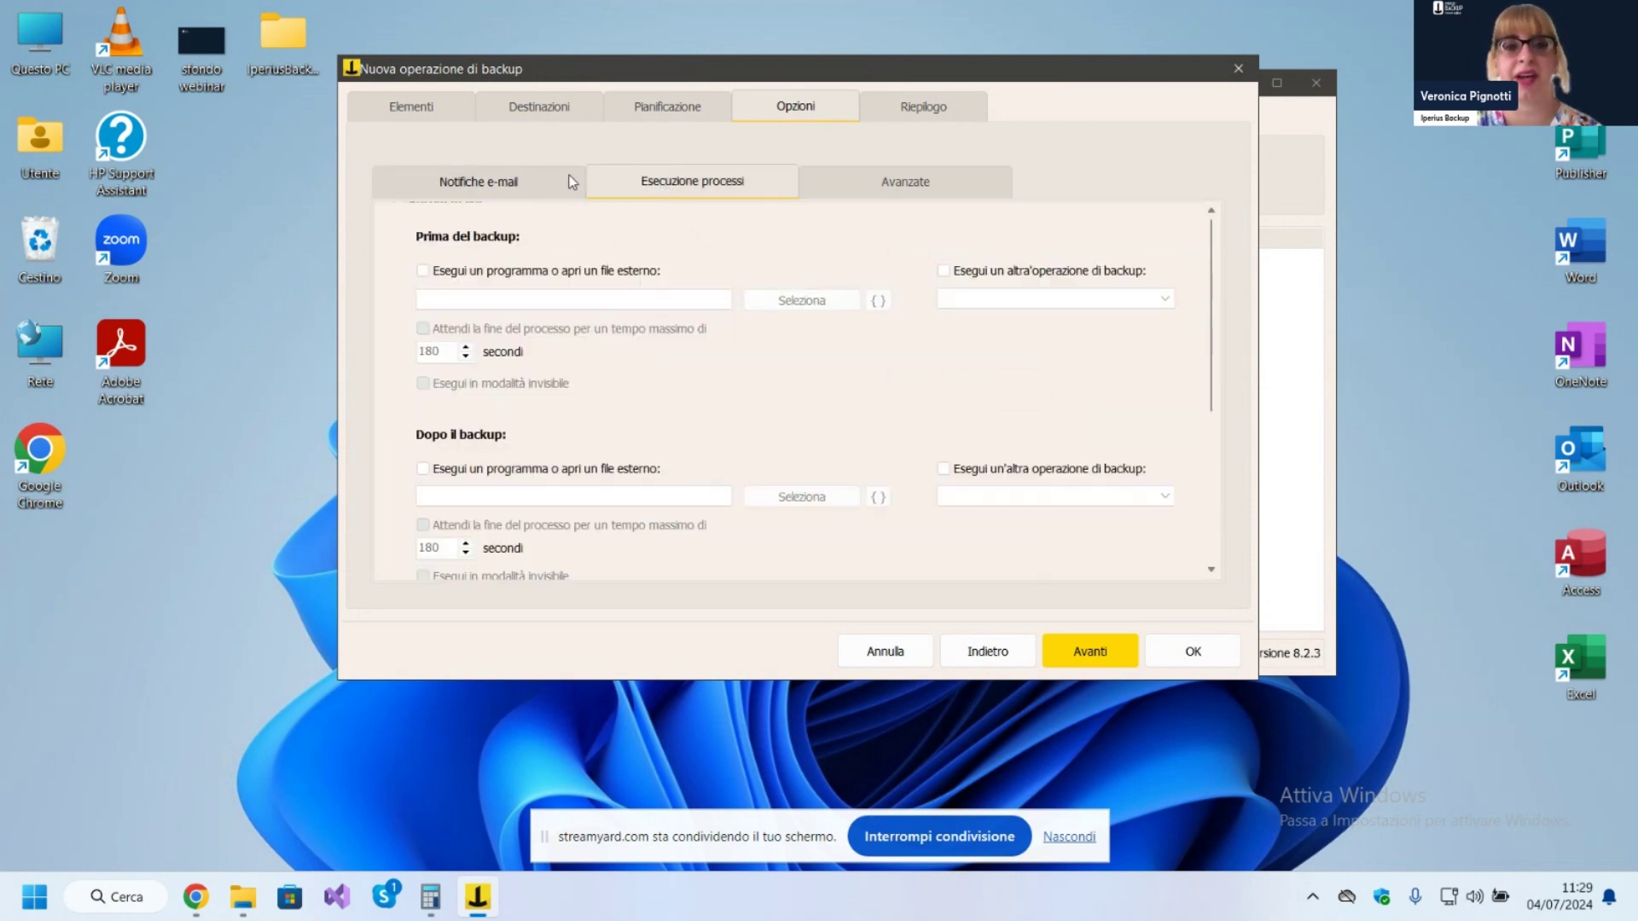
pyautogui.click(936, 196)
pyautogui.click(929, 111)
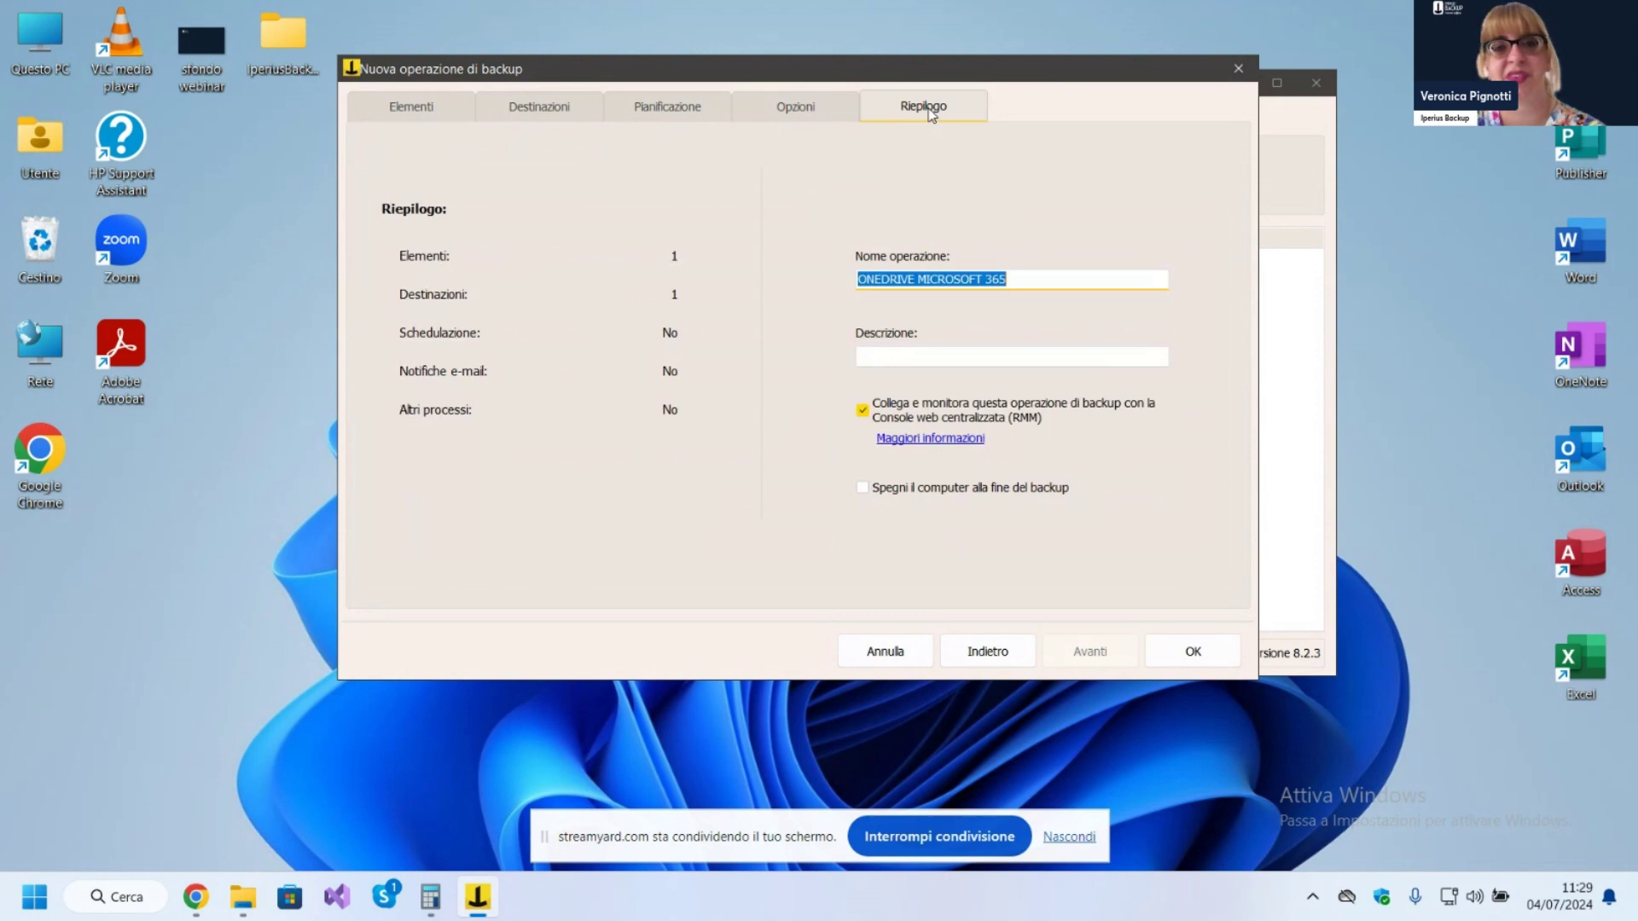
pyautogui.click(1034, 276)
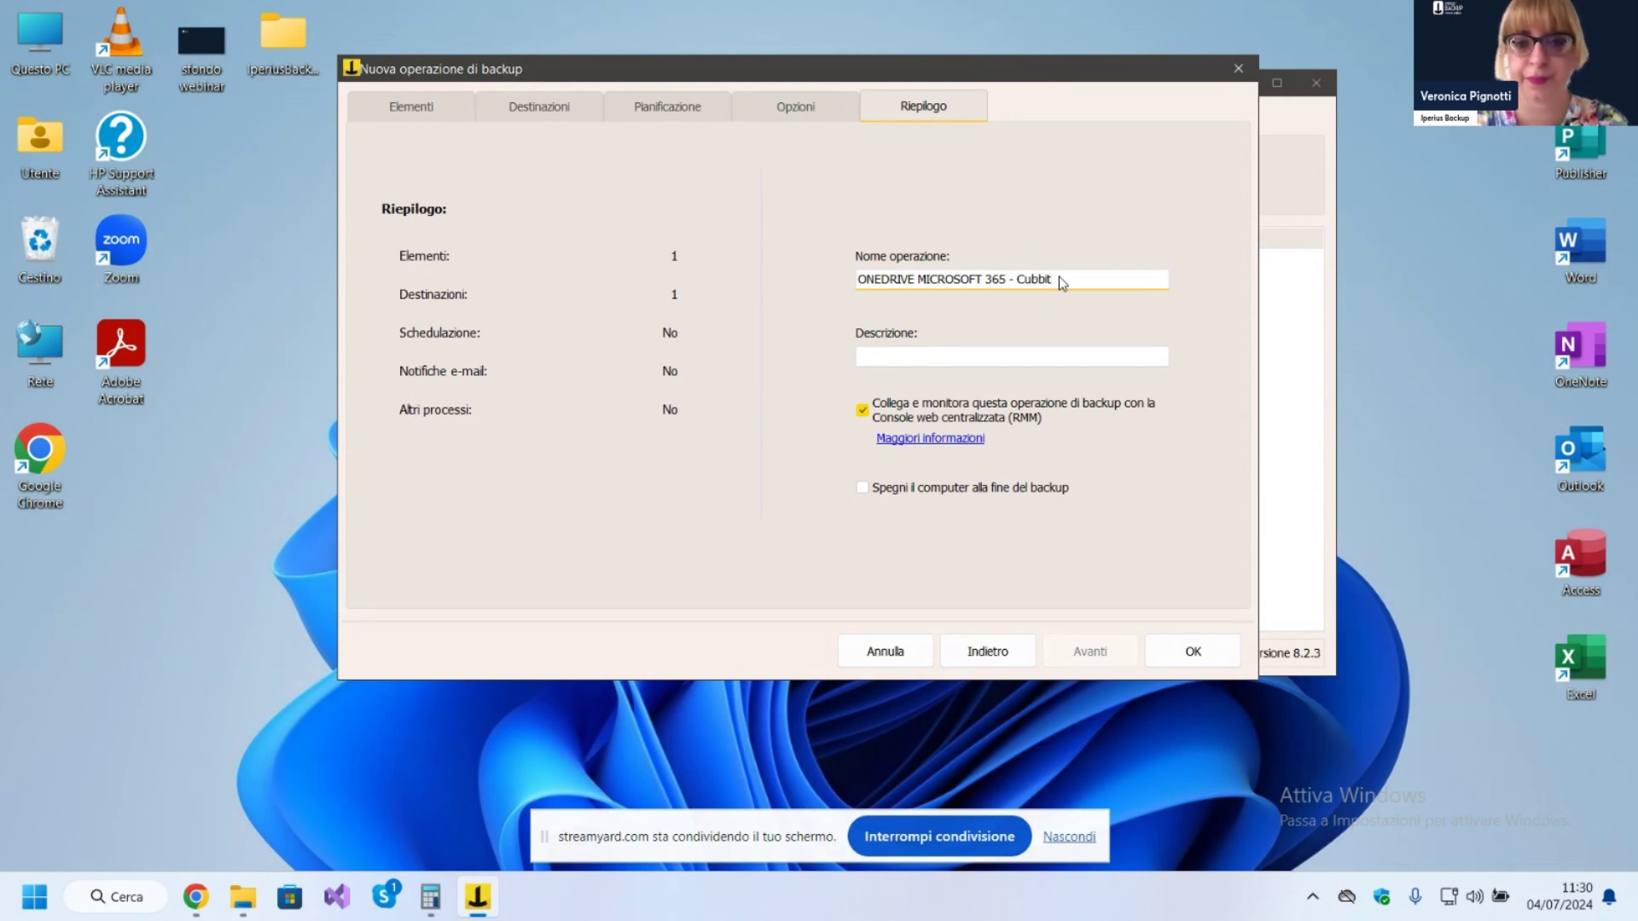
pyautogui.click(1192, 652)
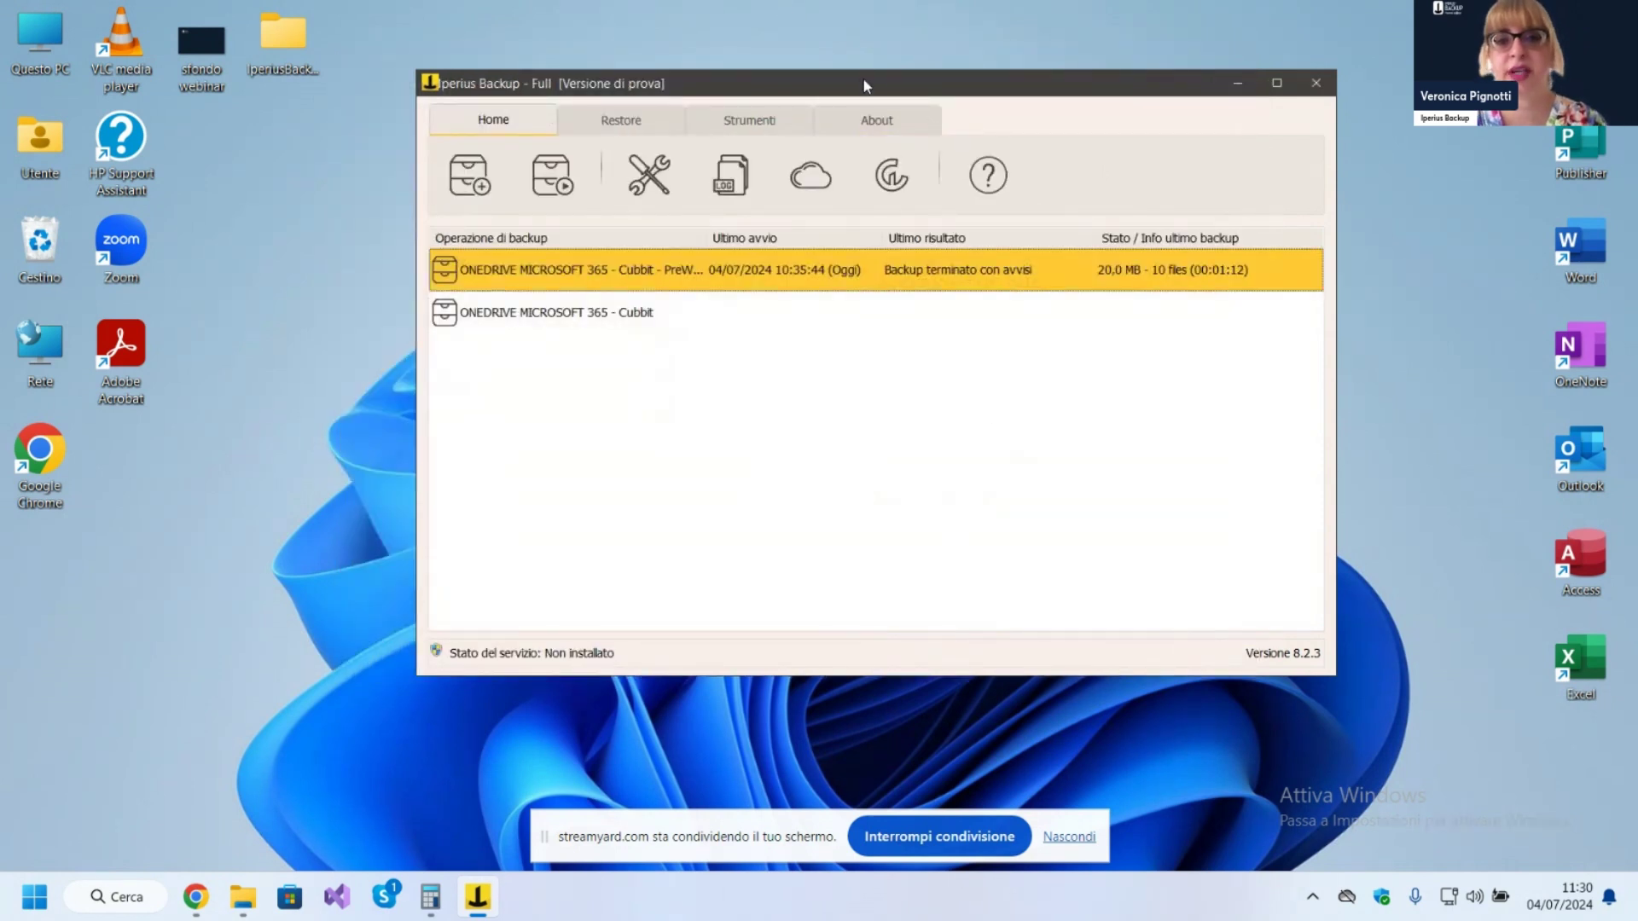
# - Run the ONEDRIVE MICROSOFT 365 - Cubbit backup operation, confirm its execution, and slightly reposition the progress window
pyautogui.moveTo(863, 86); pyautogui.dragTo(864, 77)
pyautogui.click(786, 378)
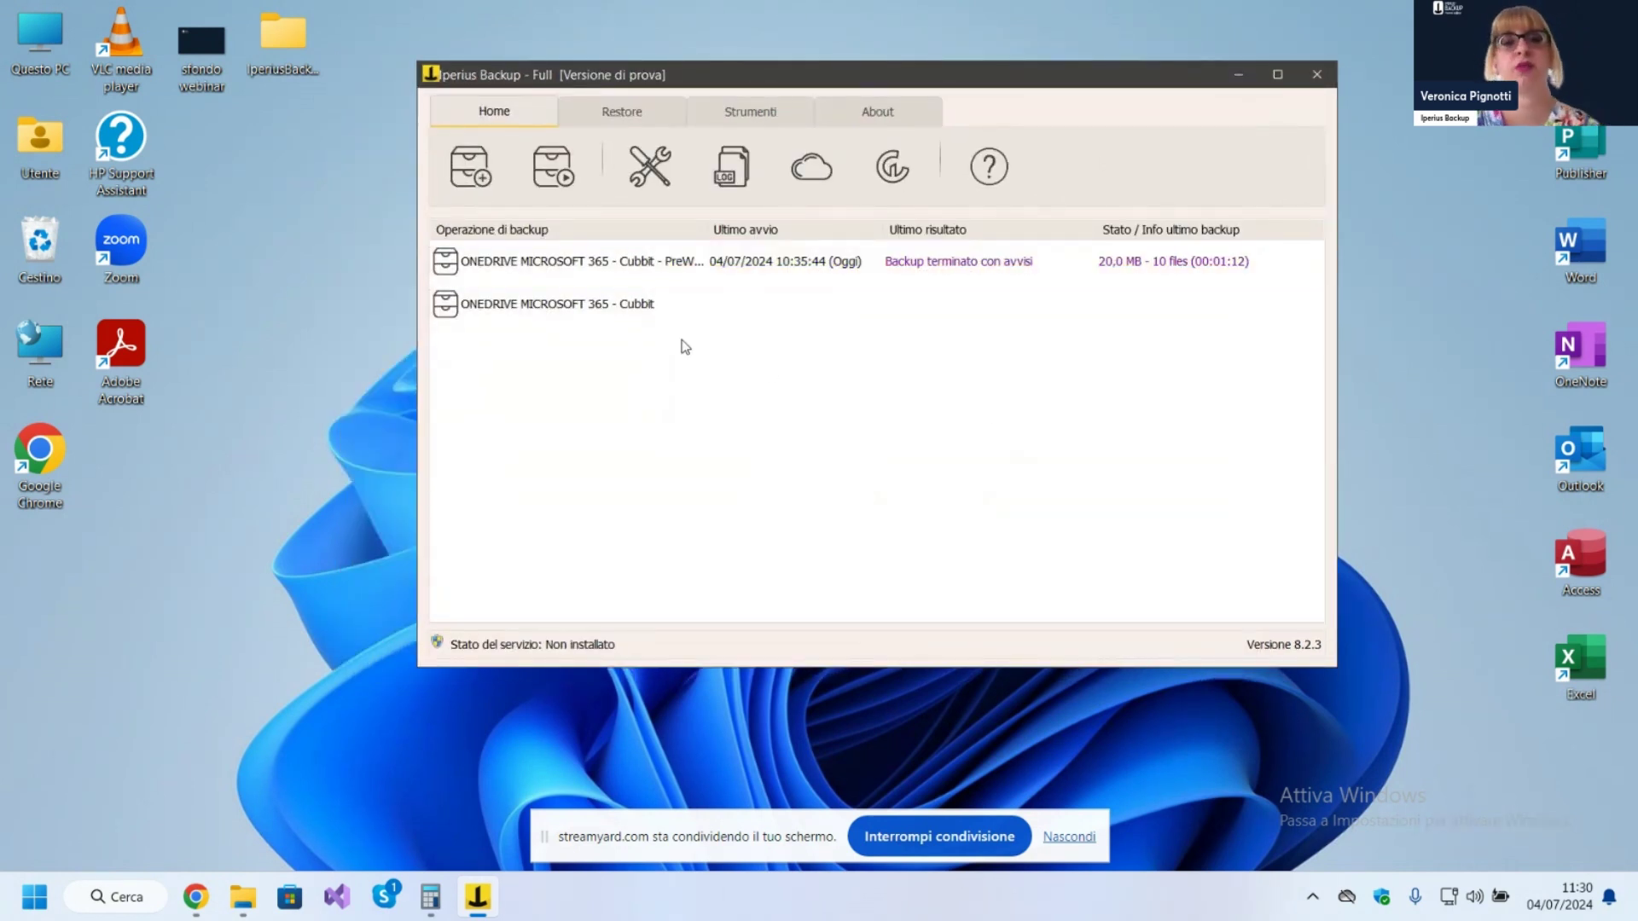
pyautogui.rightClick(628, 305)
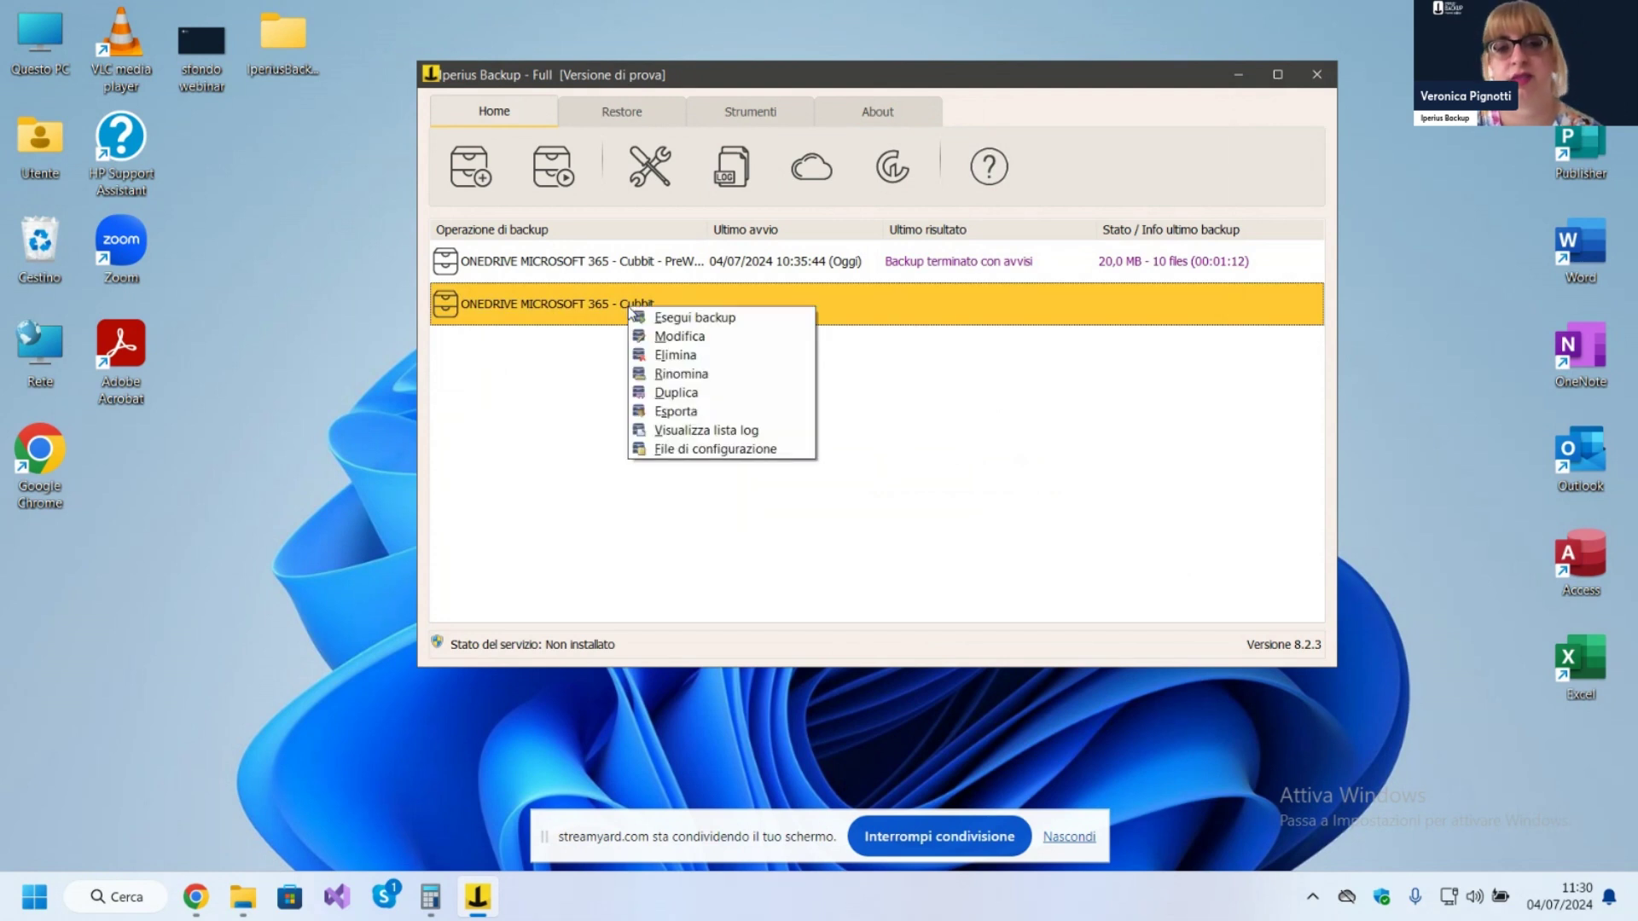
pyautogui.click(706, 321)
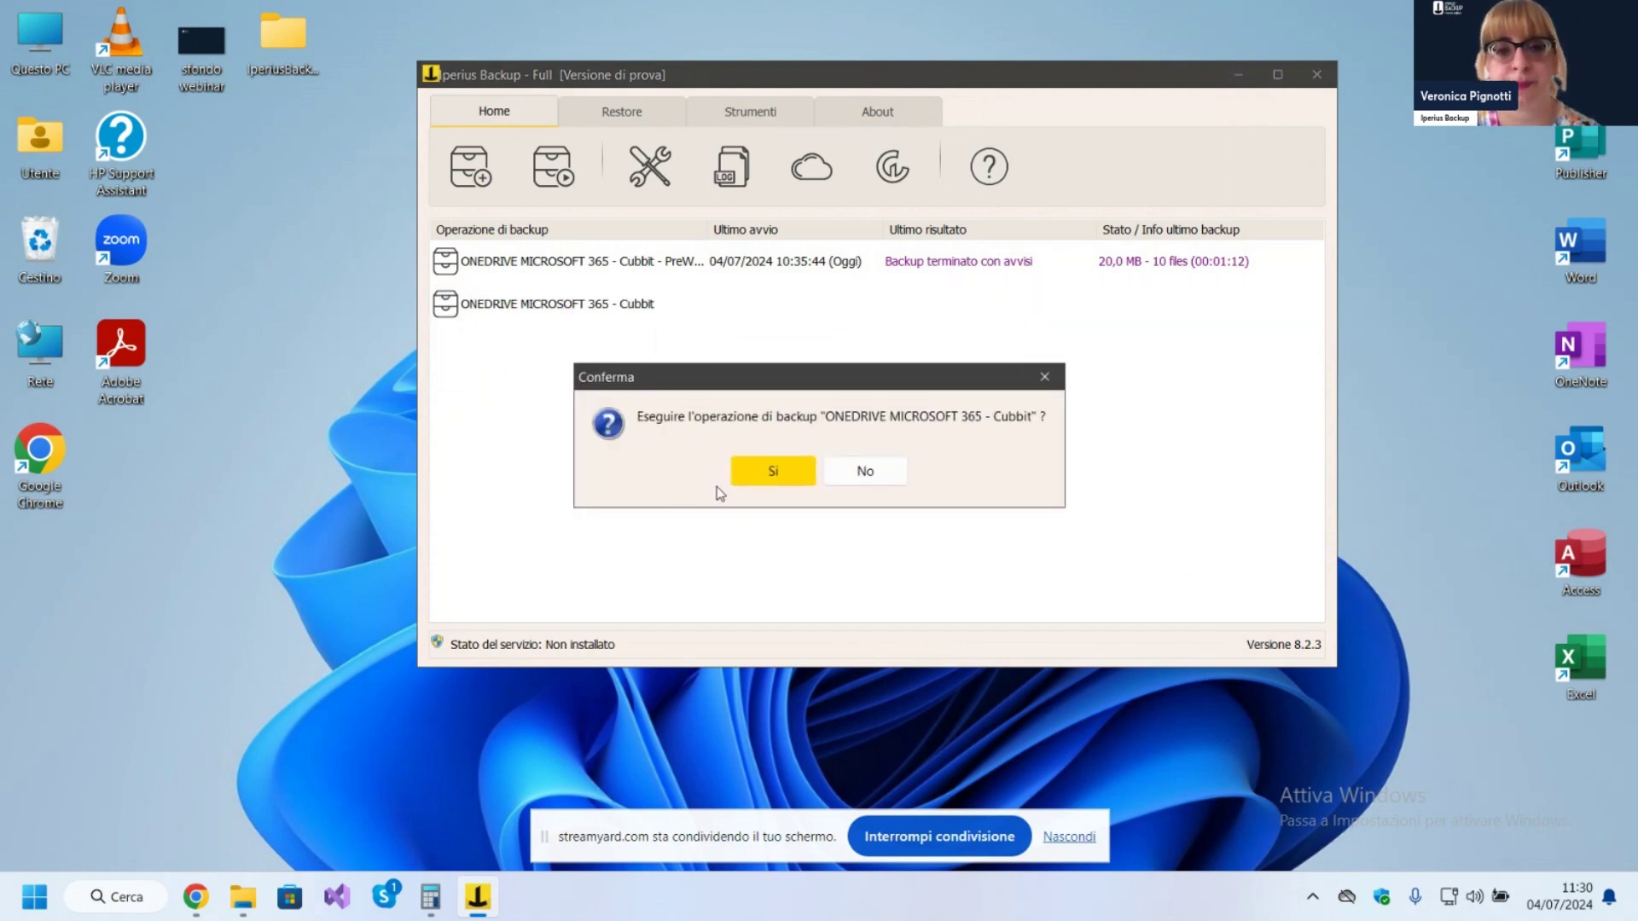
pyautogui.click(772, 471)
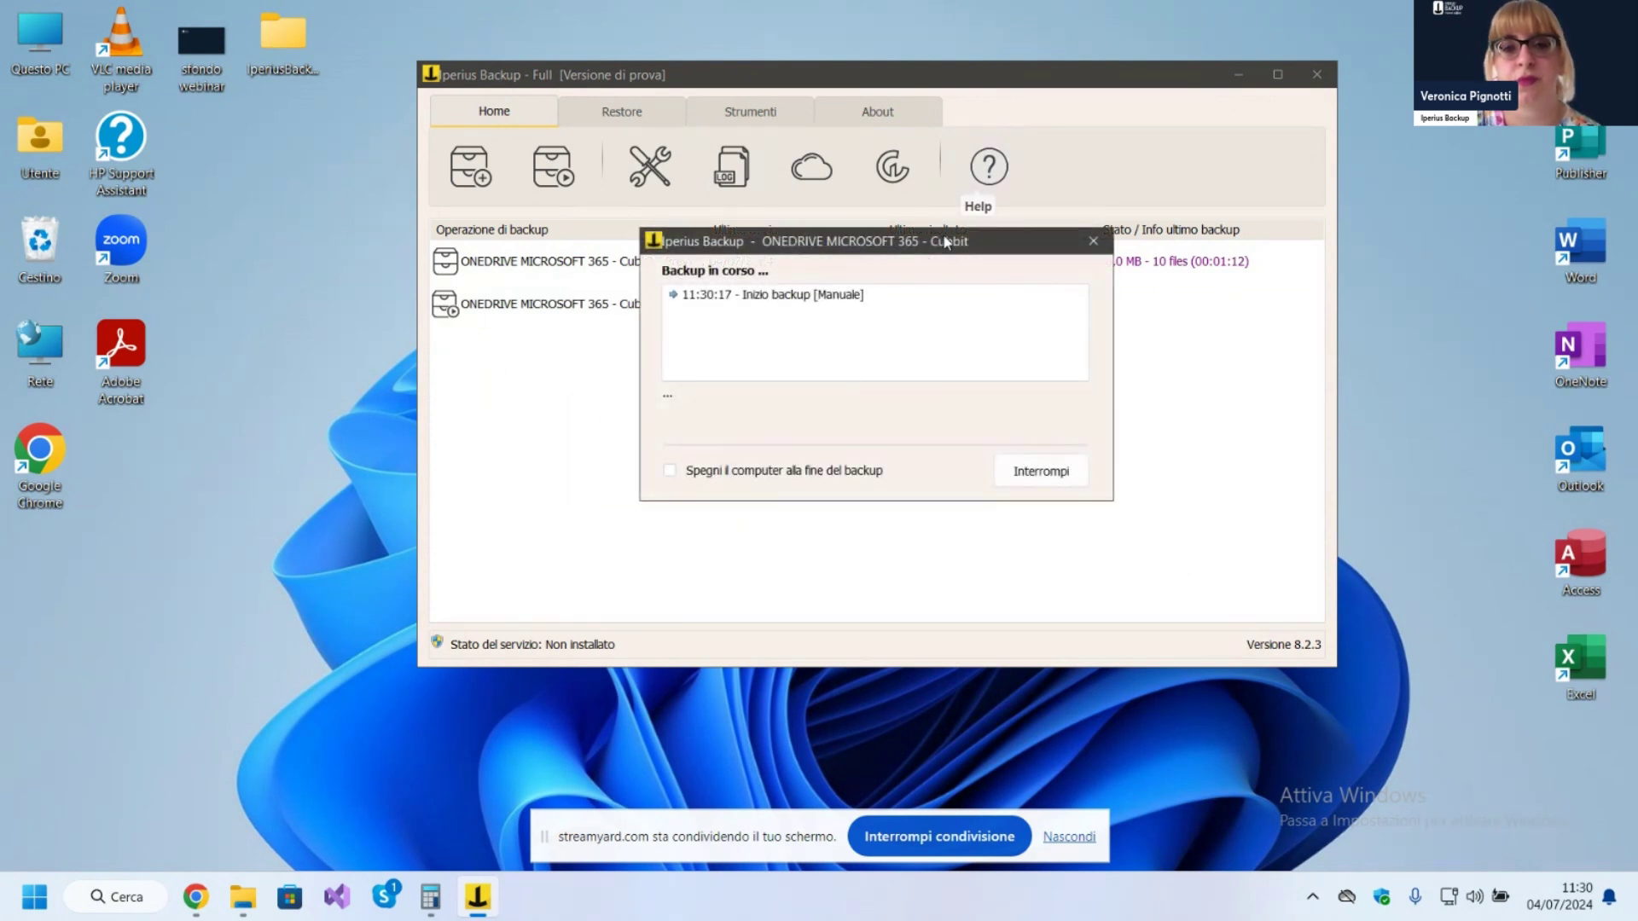
pyautogui.moveTo(945, 243); pyautogui.dragTo(951, 232)
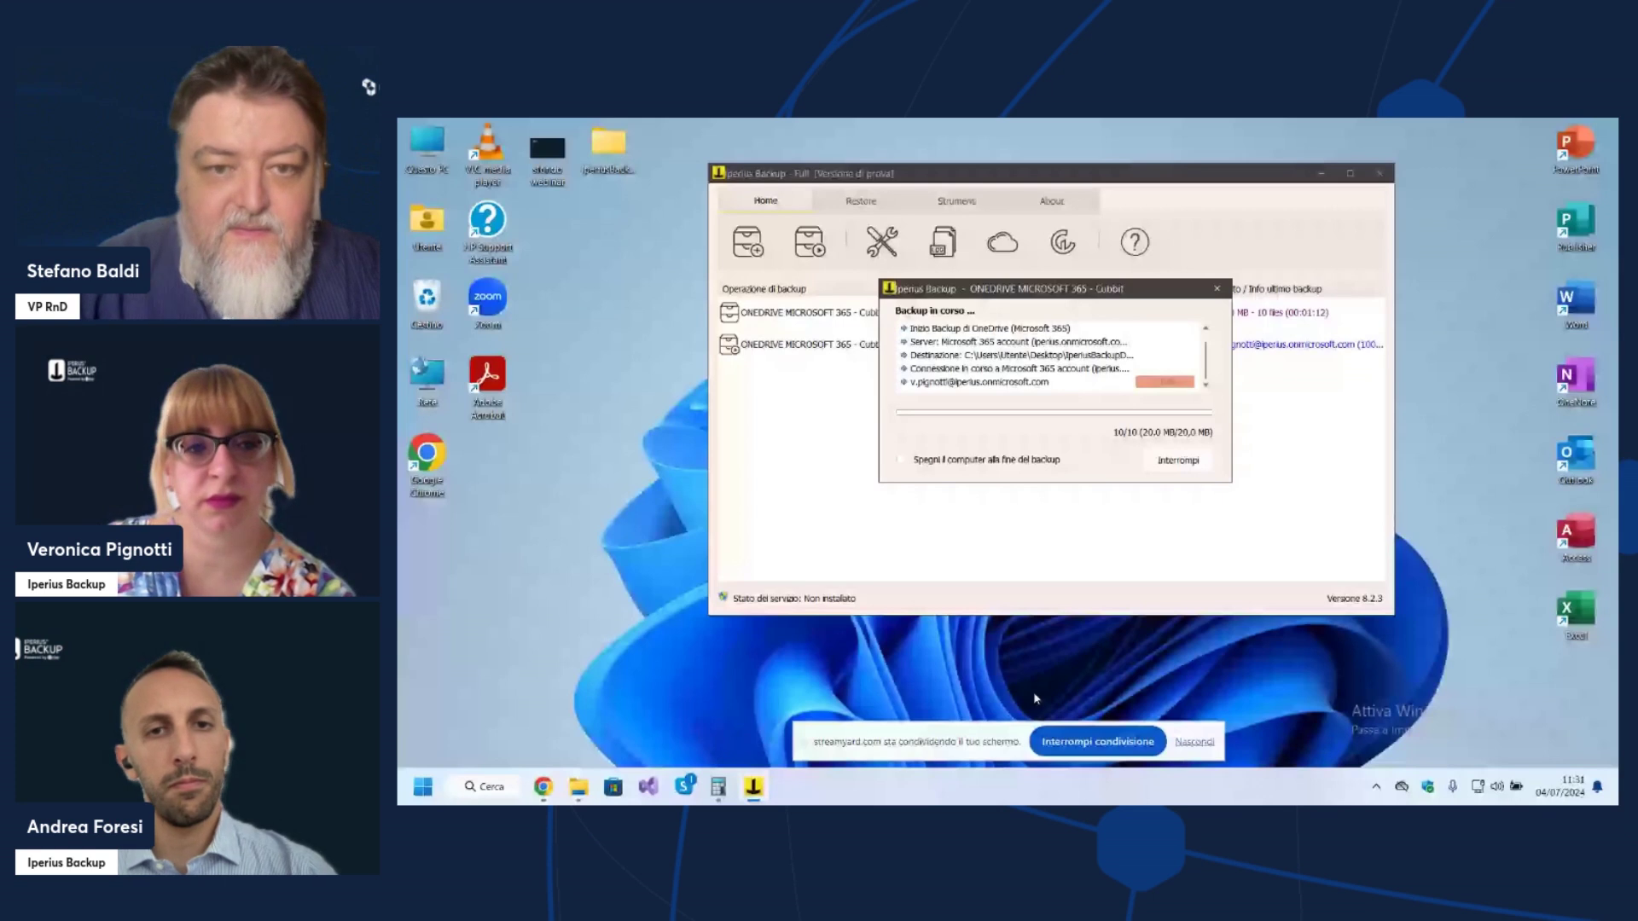
# - Switch to the Cubbit console in Chrome and go to the bucket list of the Backup M365 From Iperius project
pyautogui.moveTo(546, 797)
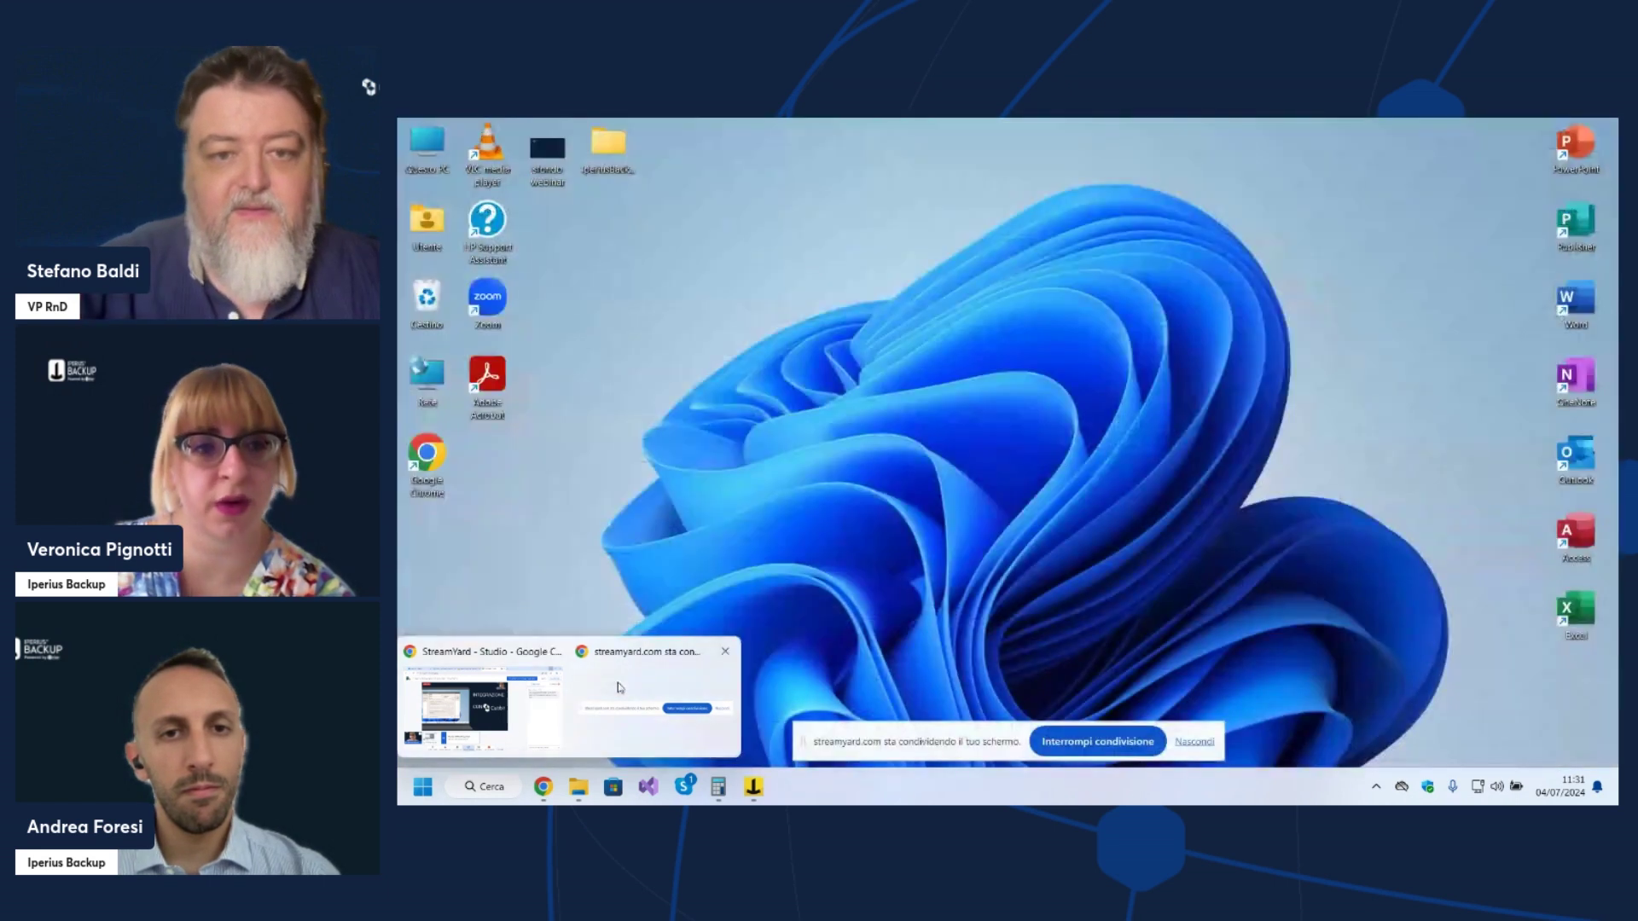
pyautogui.click(482, 703)
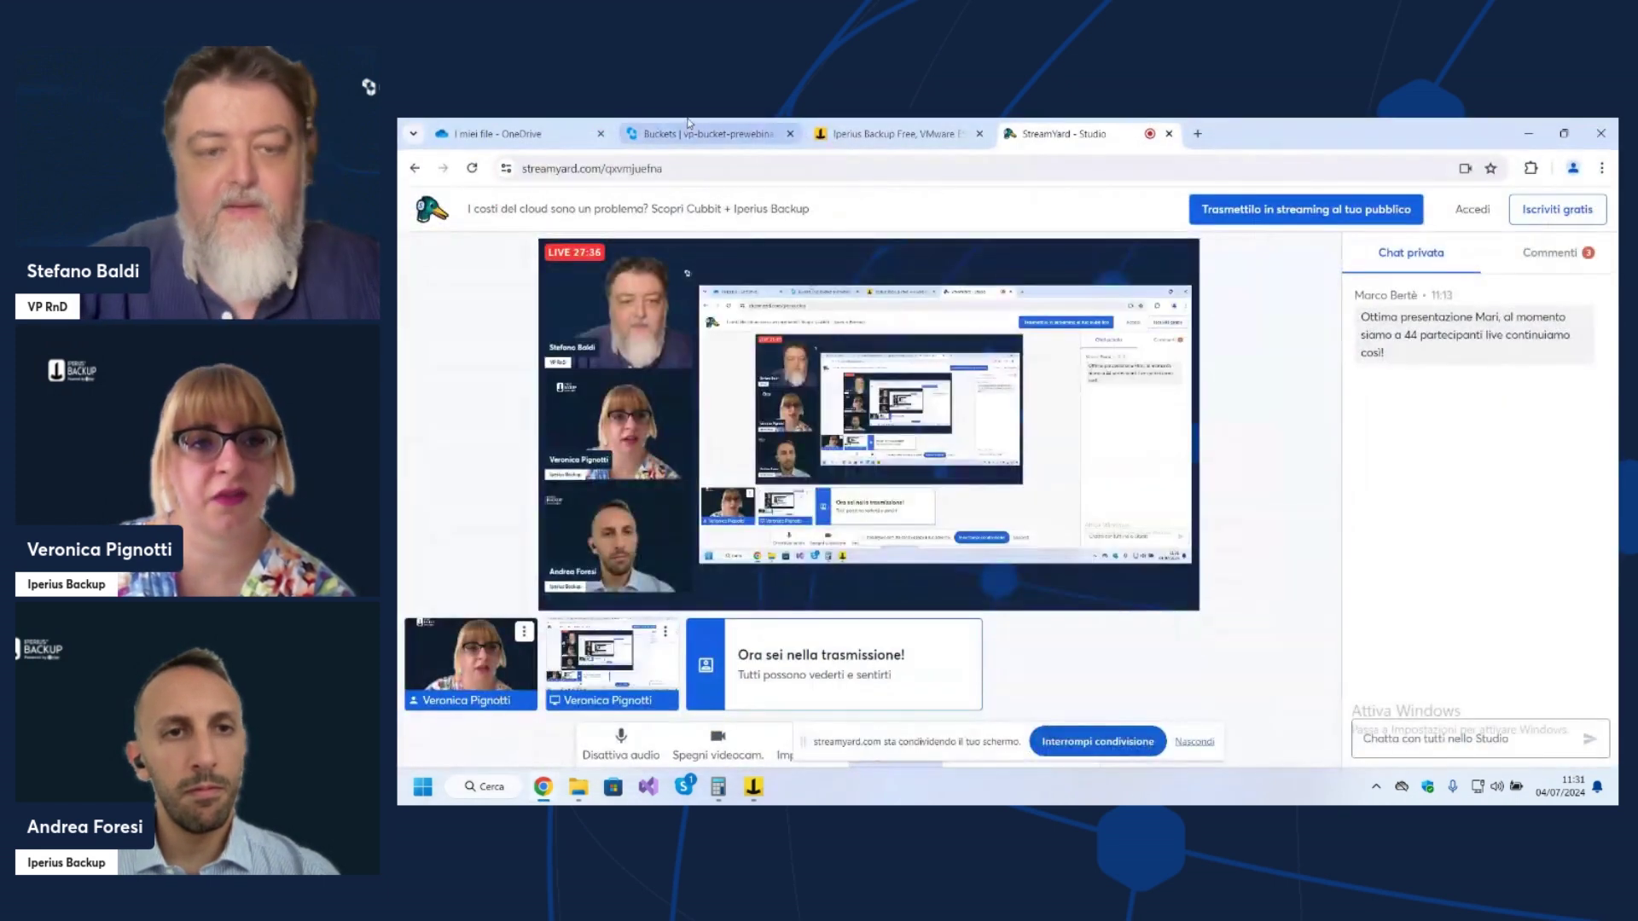
pyautogui.click(688, 124)
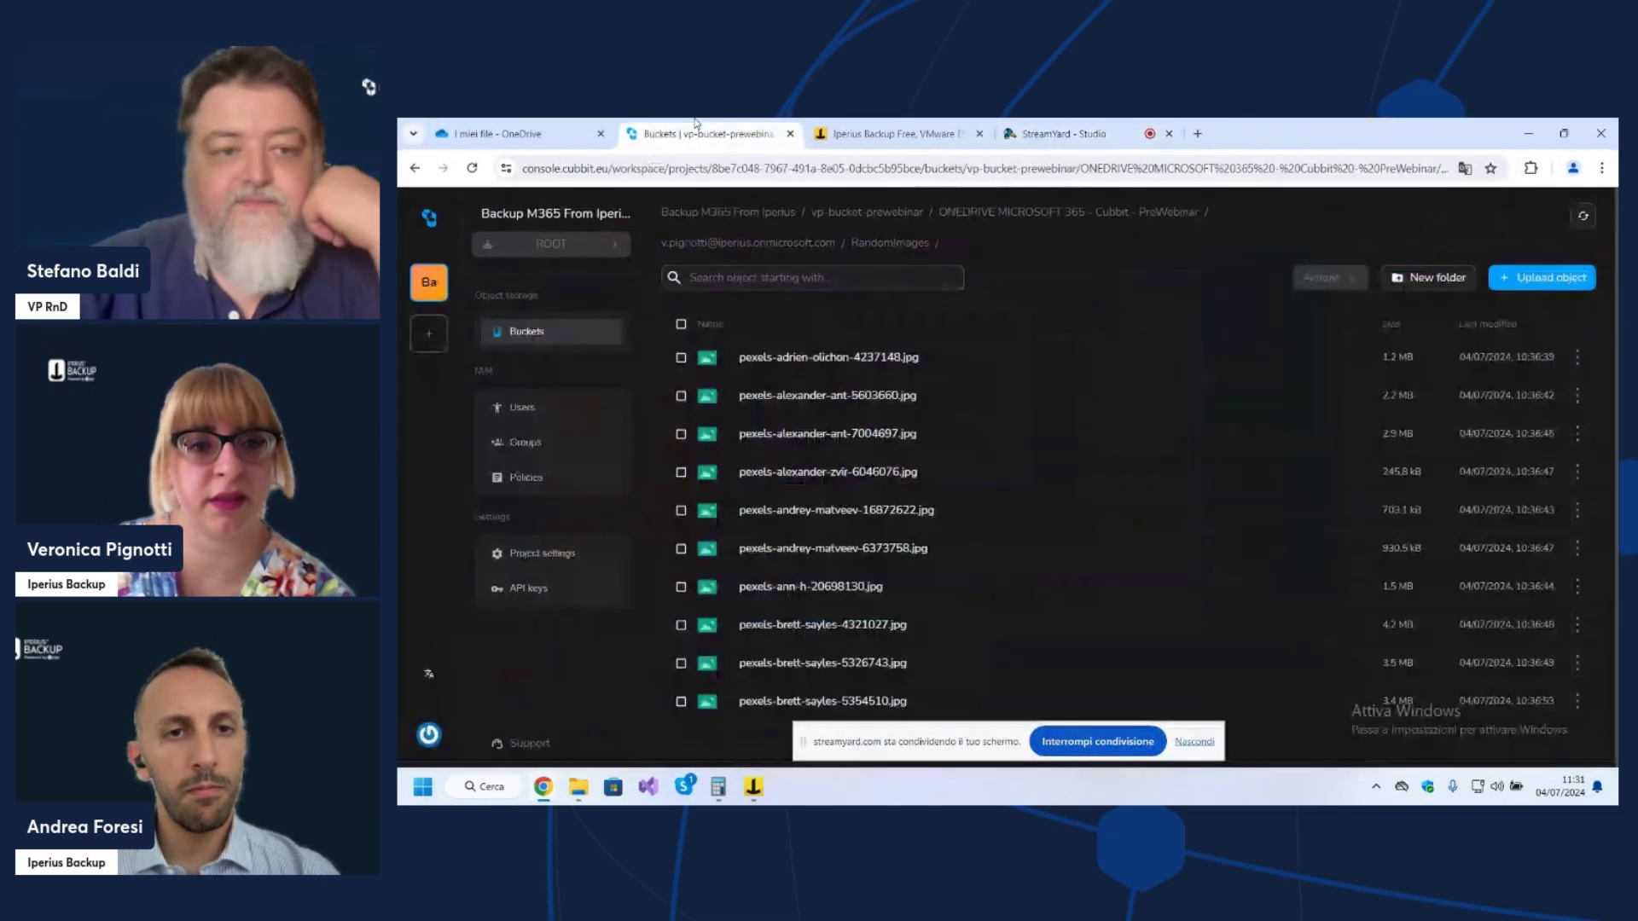
pyautogui.click(704, 213)
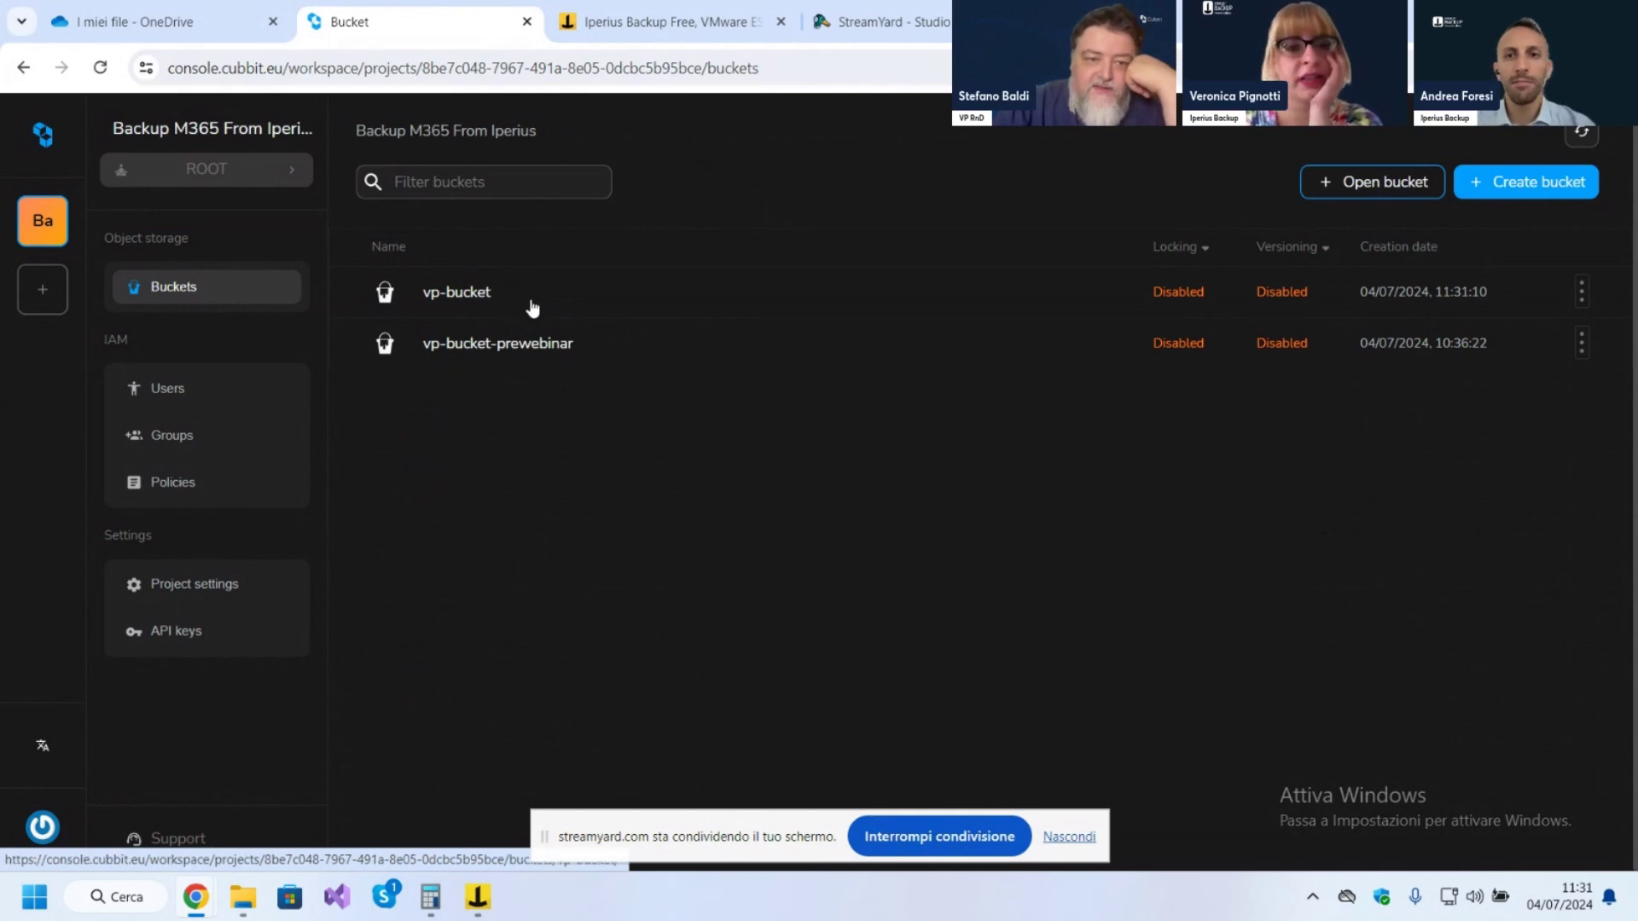
# - Browse vp-bucket through the ONEDRIVE MICROSOFT 365 - Cubbit and account folders to RandomImages, examine the uploaded files, and return to Iperius Backup
pyautogui.click(488, 293)
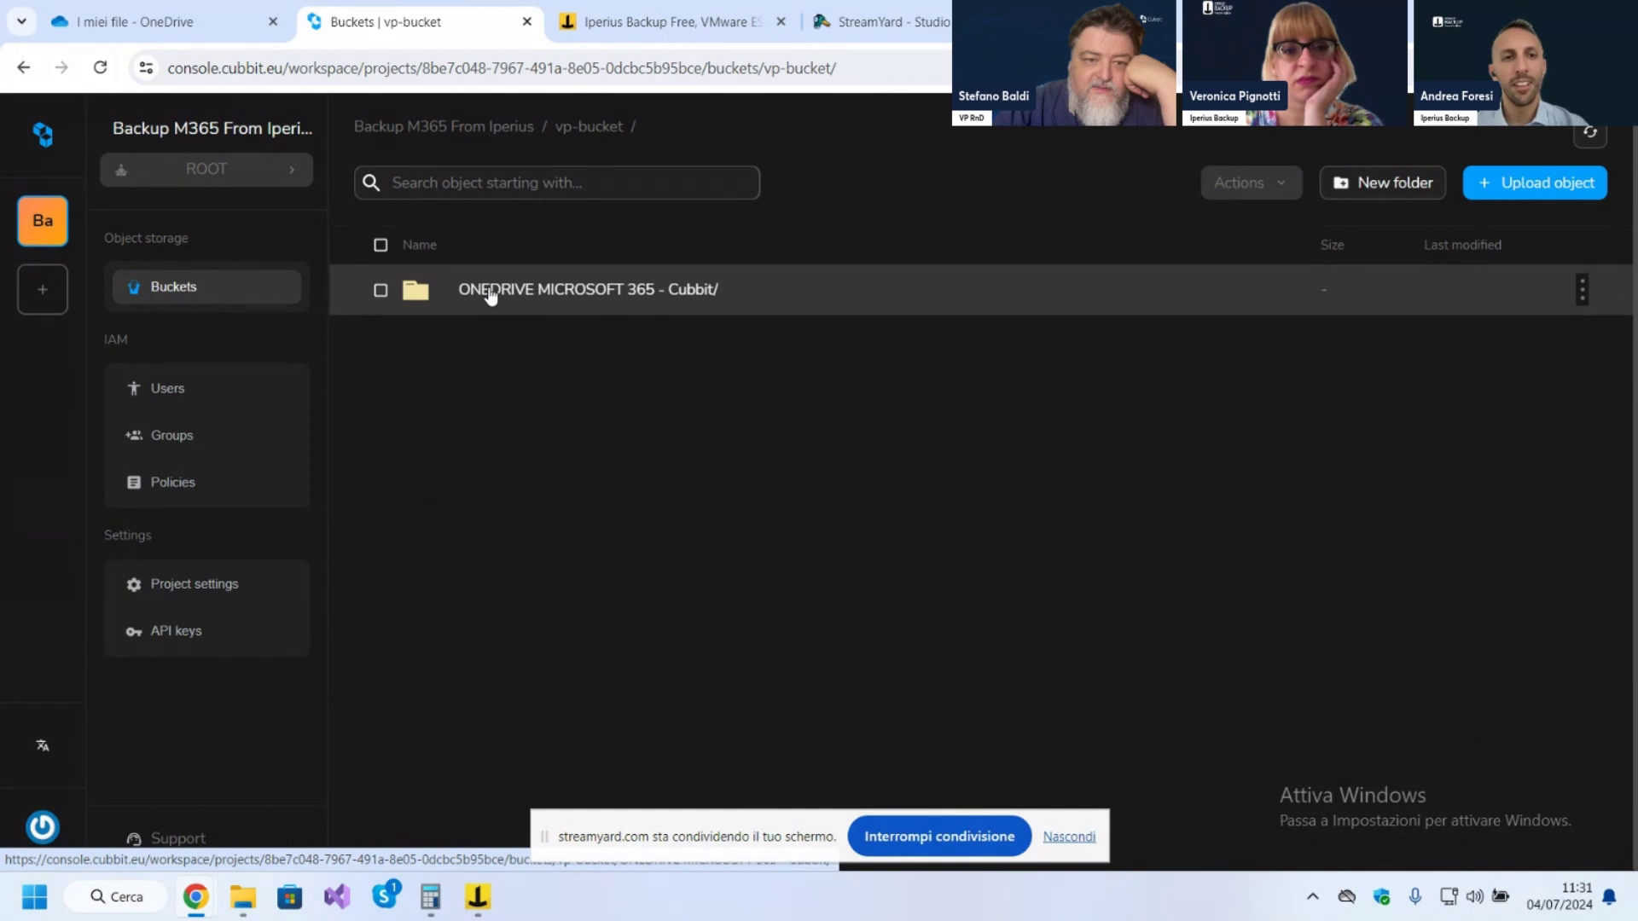
pyautogui.click(490, 293)
pyautogui.click(491, 293)
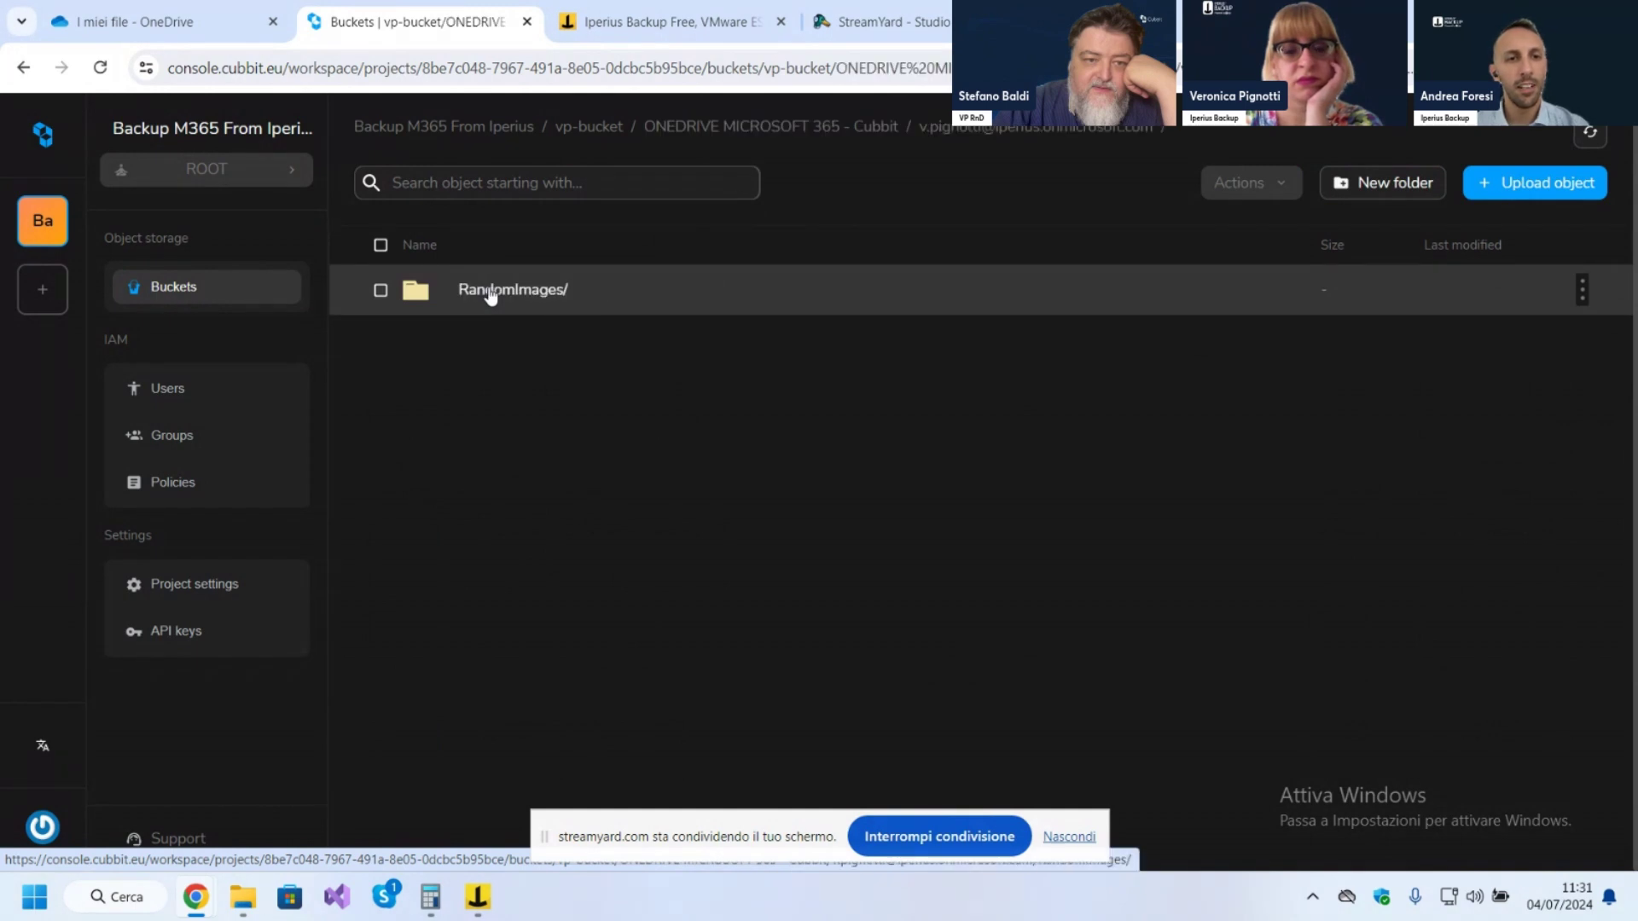
pyautogui.click(486, 291)
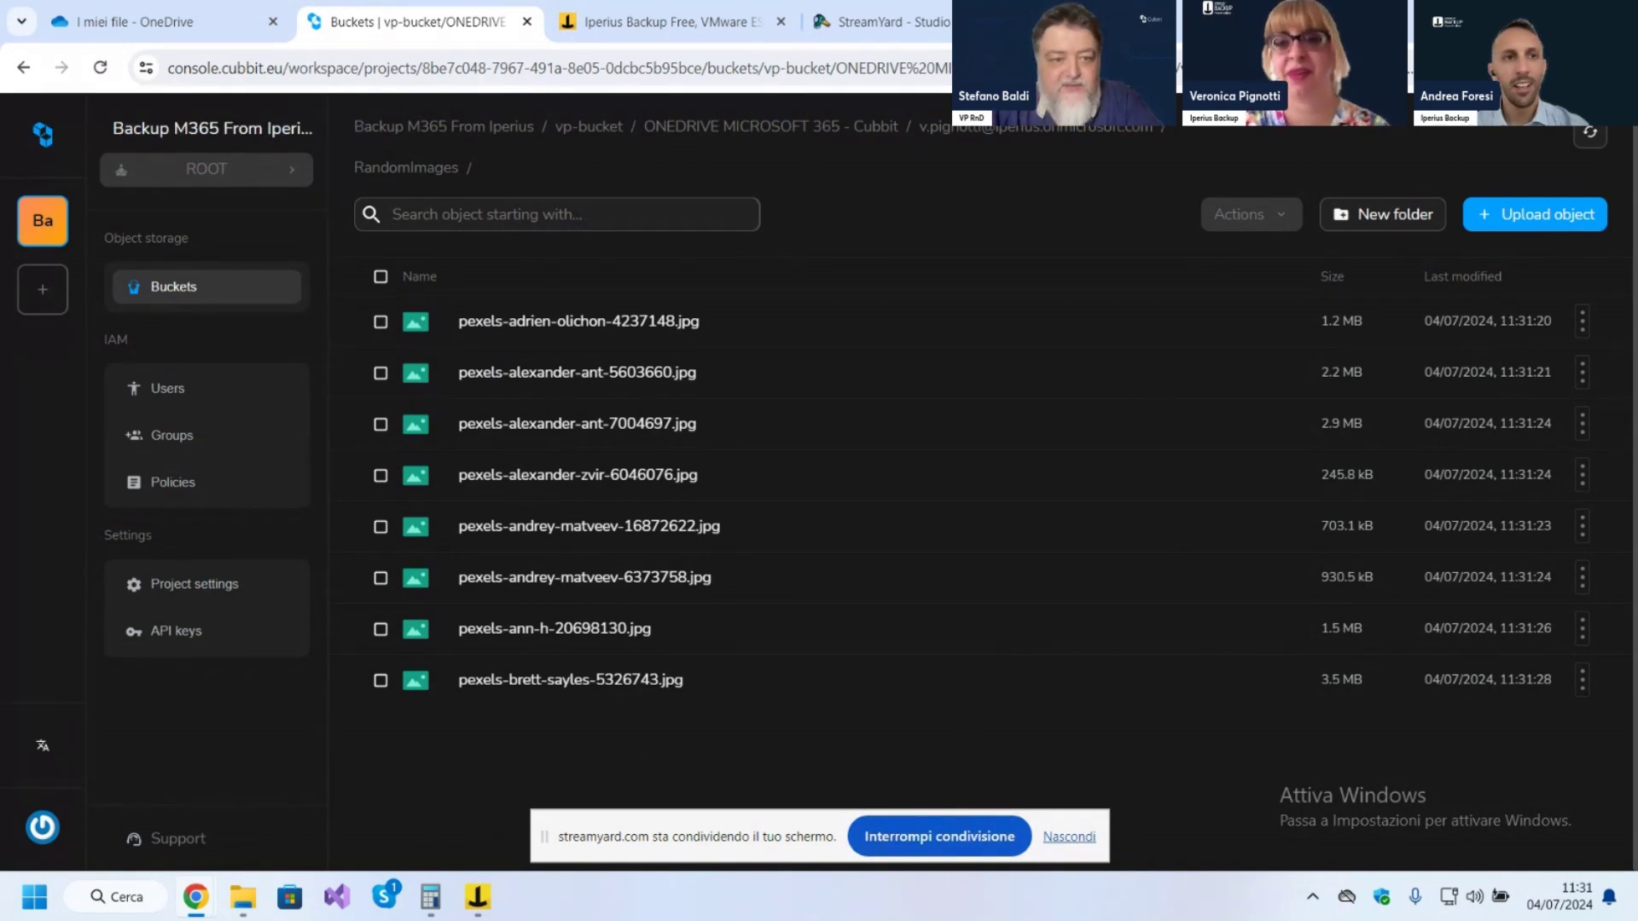
pyautogui.click(1540, 21)
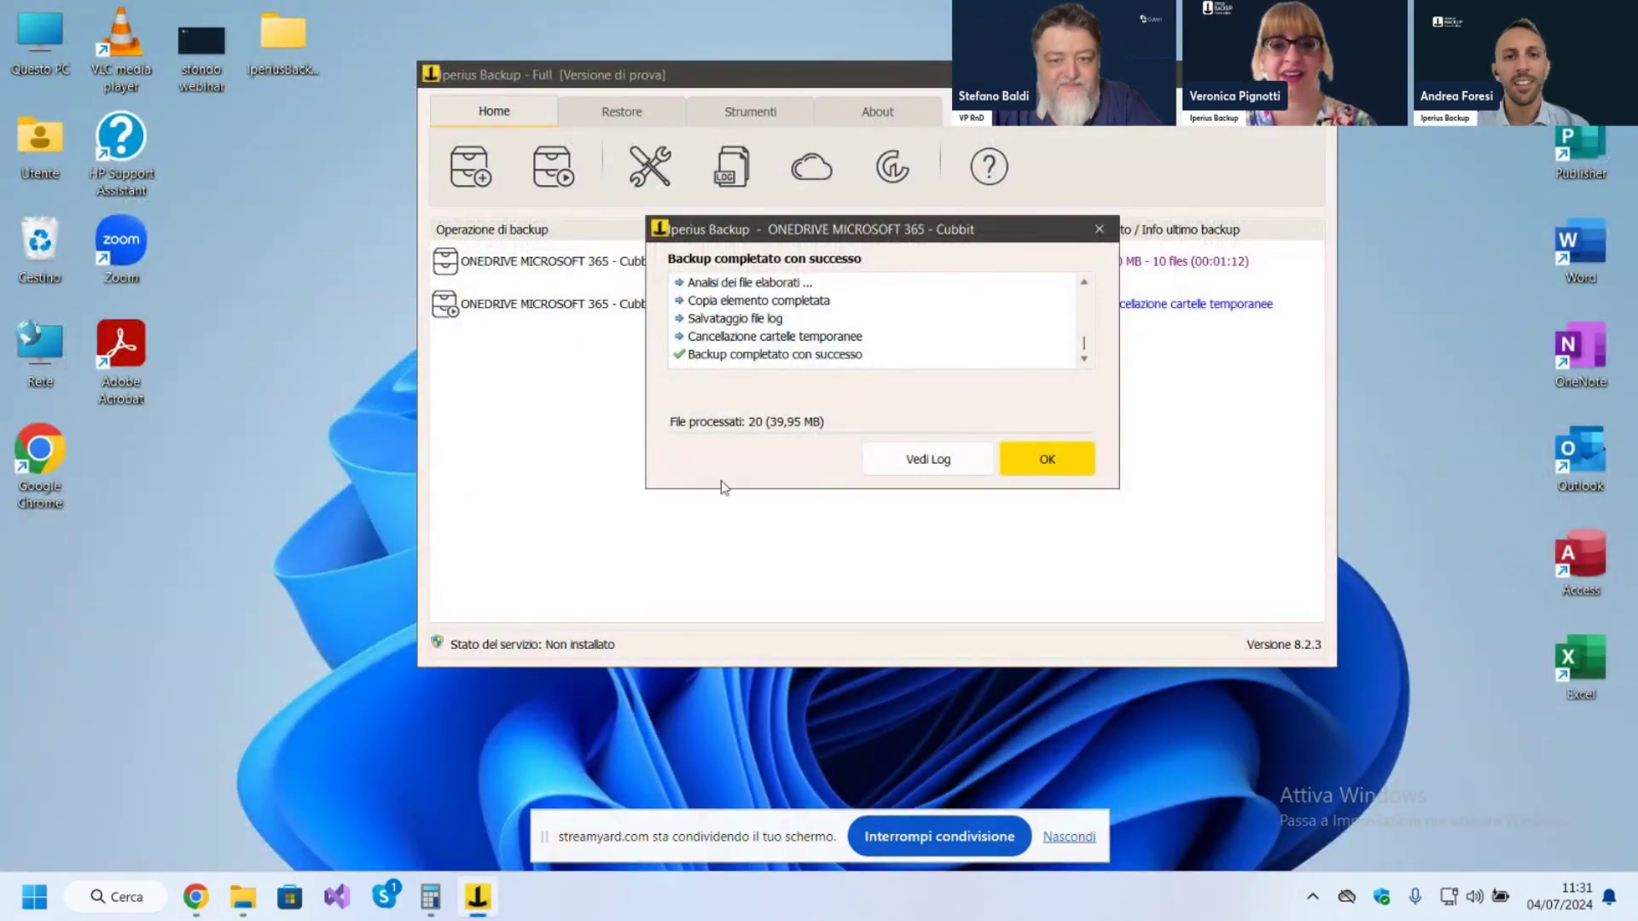